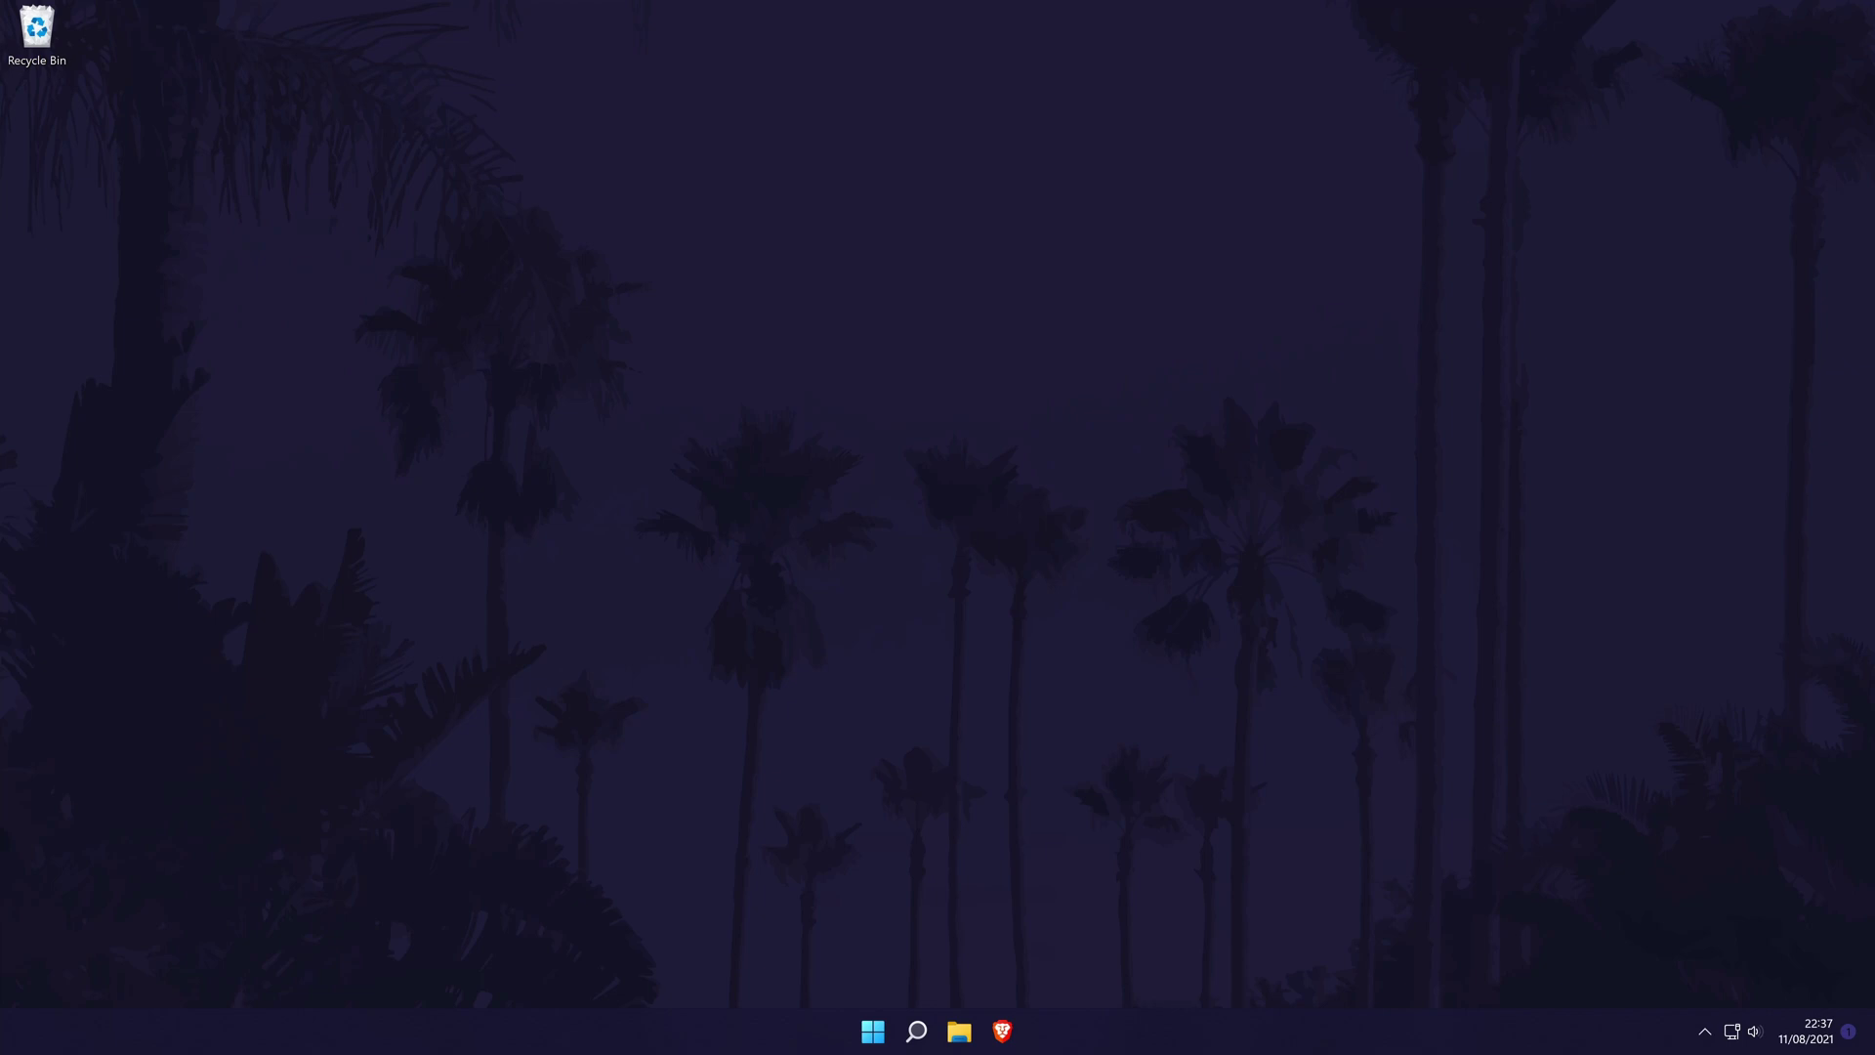
# Step: Search 'device', open Device Manager, and locate the NVIDIA GeForce RTX 3070 under Display adaptors
pyautogui.press('Tab')
pyautogui.click(913, 1033)
pyautogui.write('device')
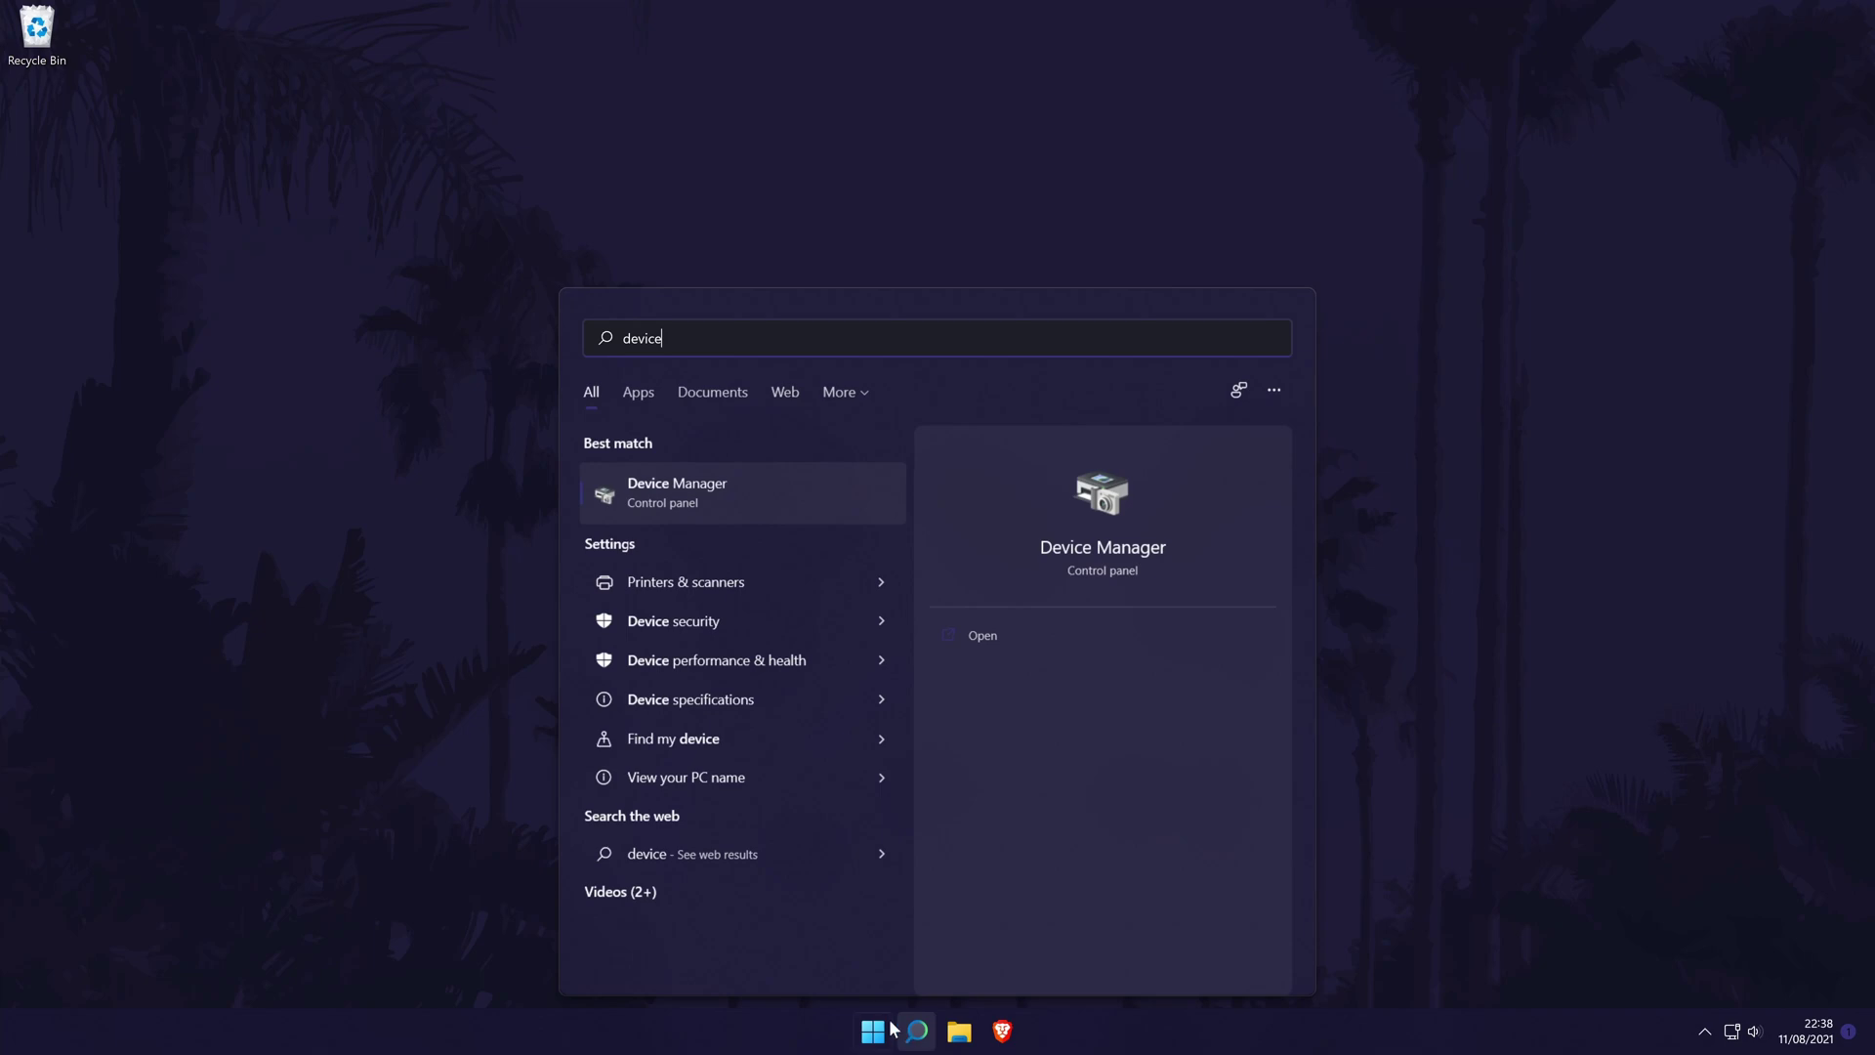
pyautogui.click(710, 494)
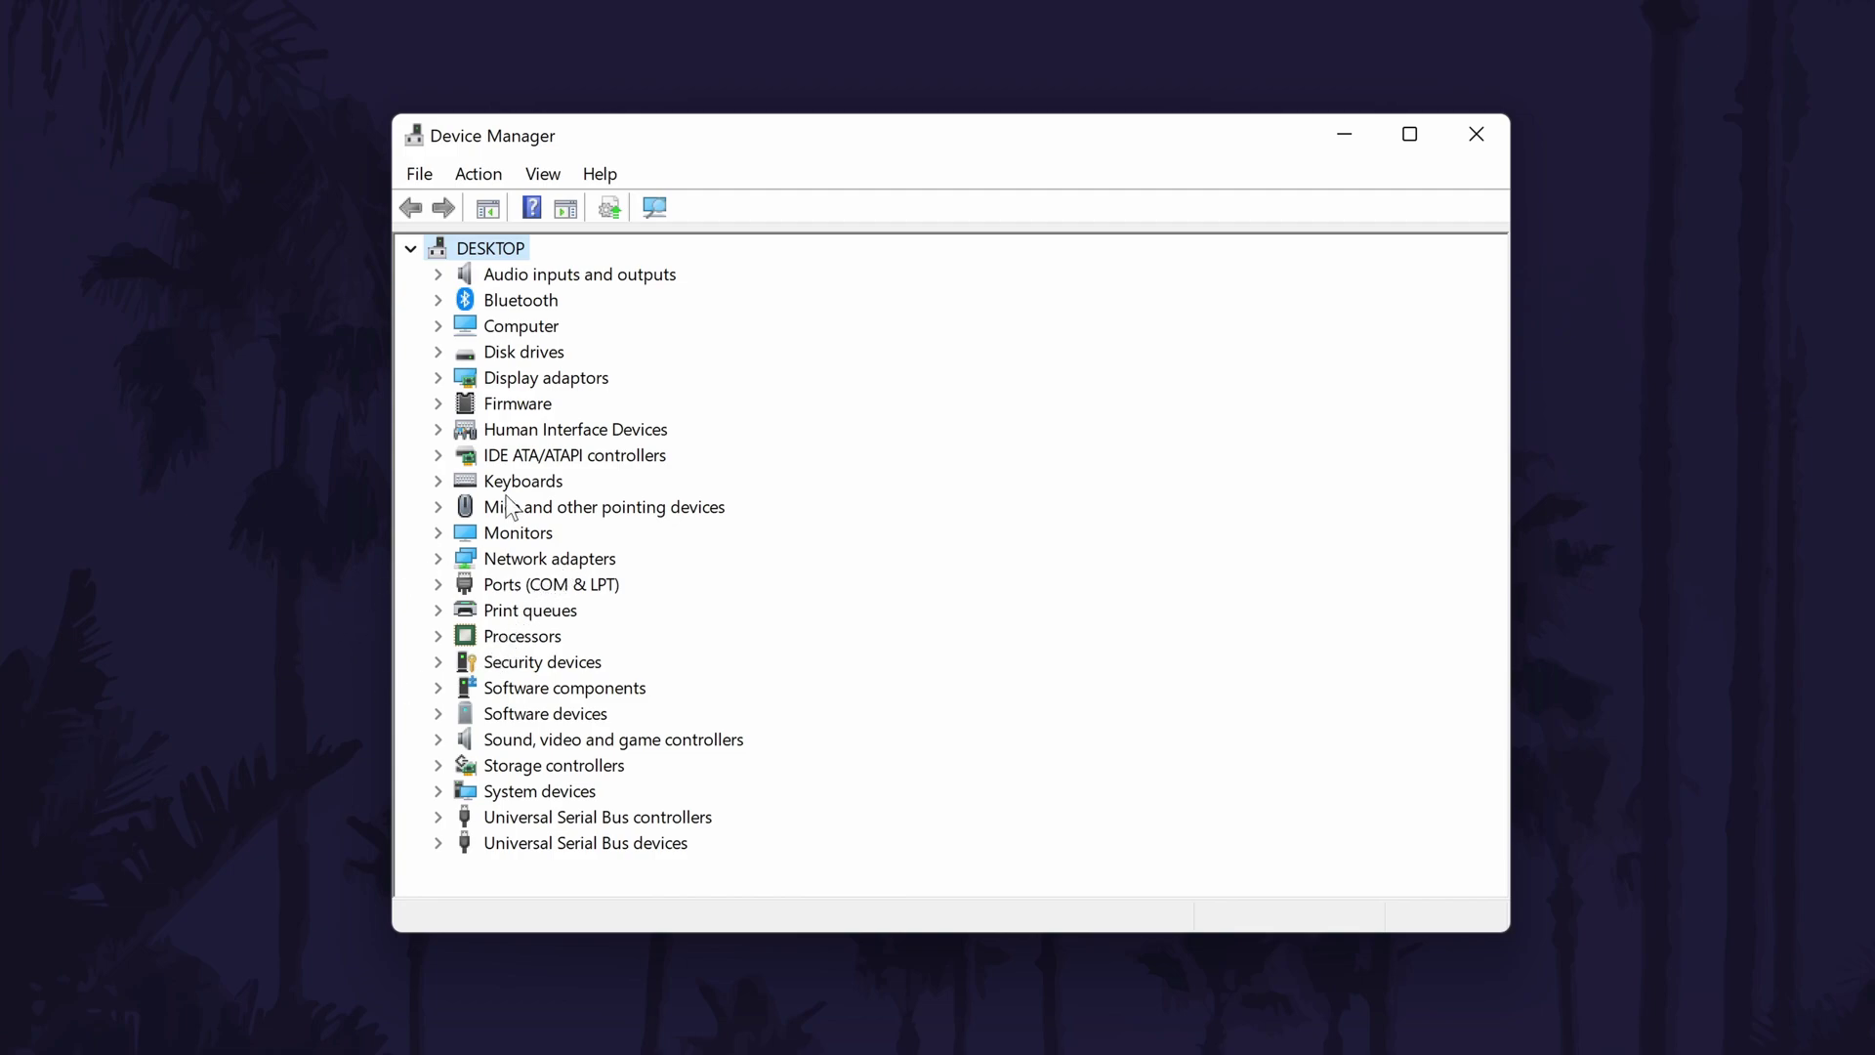
pyautogui.click(508, 379)
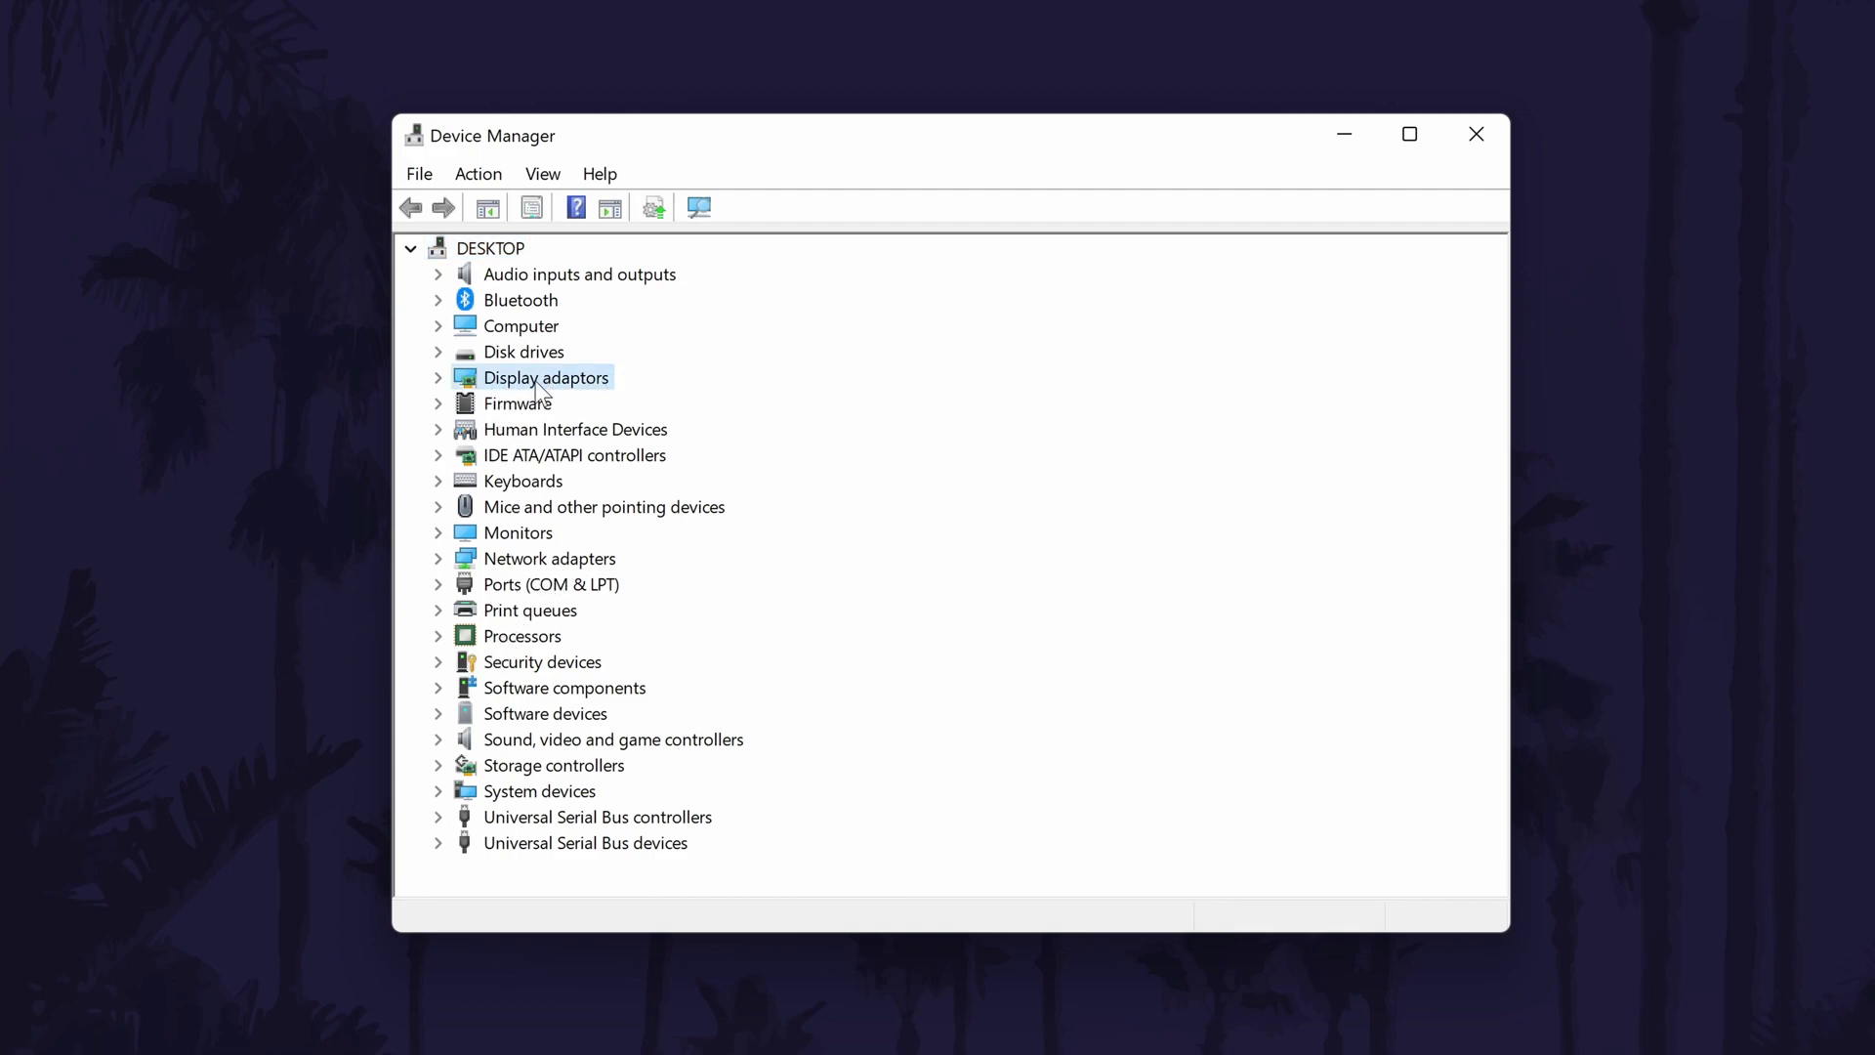
pyautogui.click(438, 378)
pyautogui.click(585, 404)
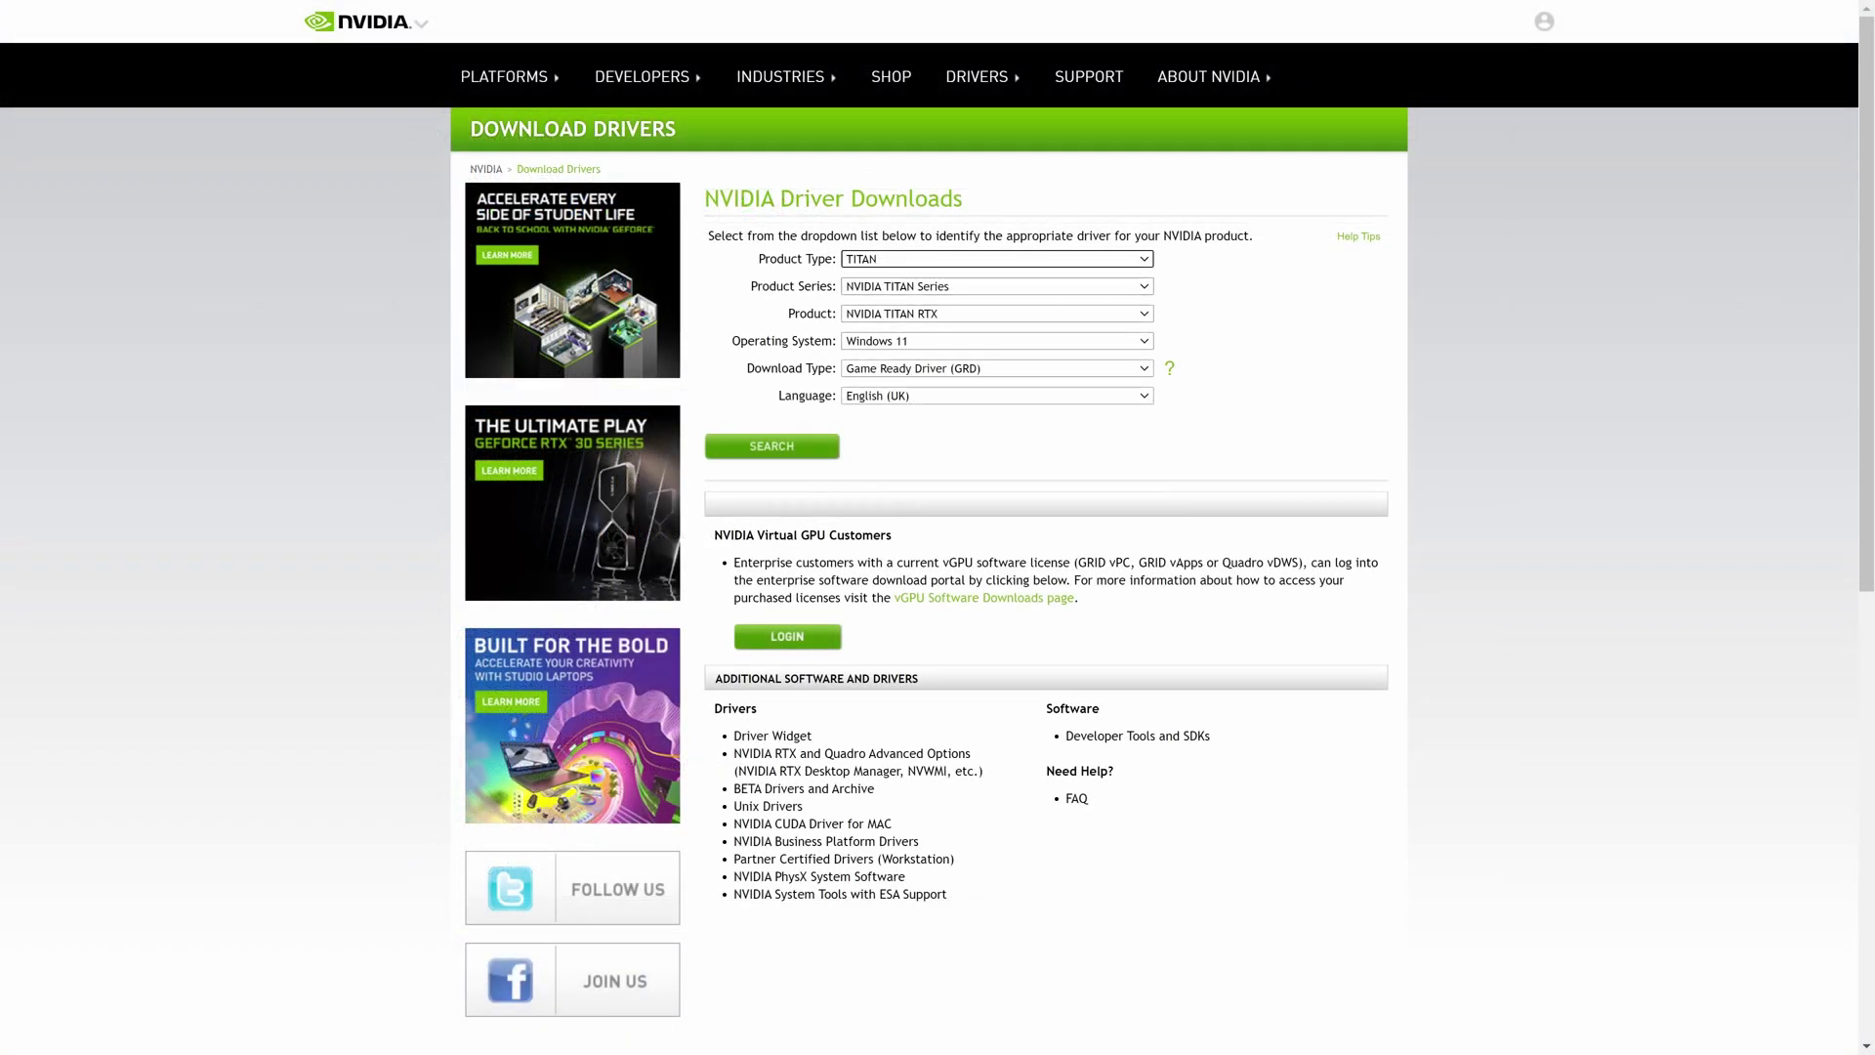
# Step: Set the driver form's Product Type to GeForce and bring up the Product Series choices
pyautogui.moveTo(701, 199); pyautogui.dragTo(1028, 208)
pyautogui.click(1014, 202)
pyautogui.moveTo(748, 261); pyautogui.dragTo(912, 264)
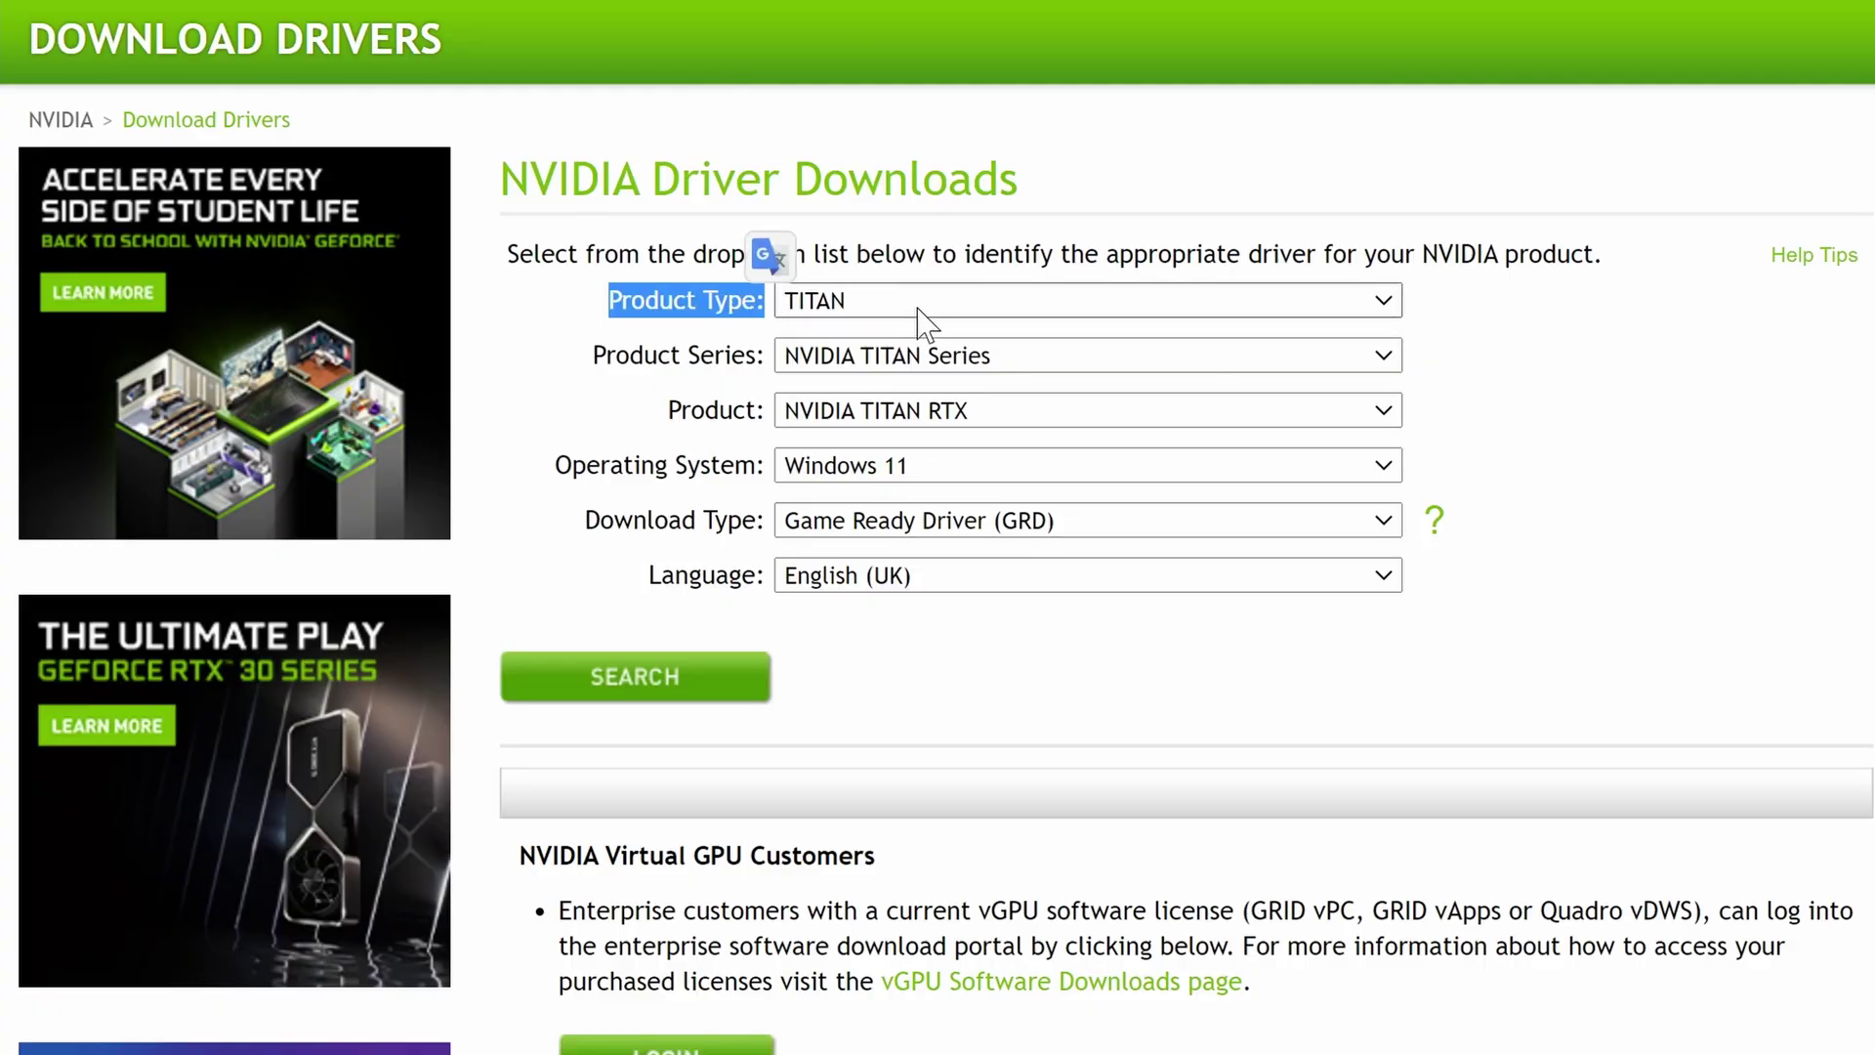
pyautogui.click(954, 301)
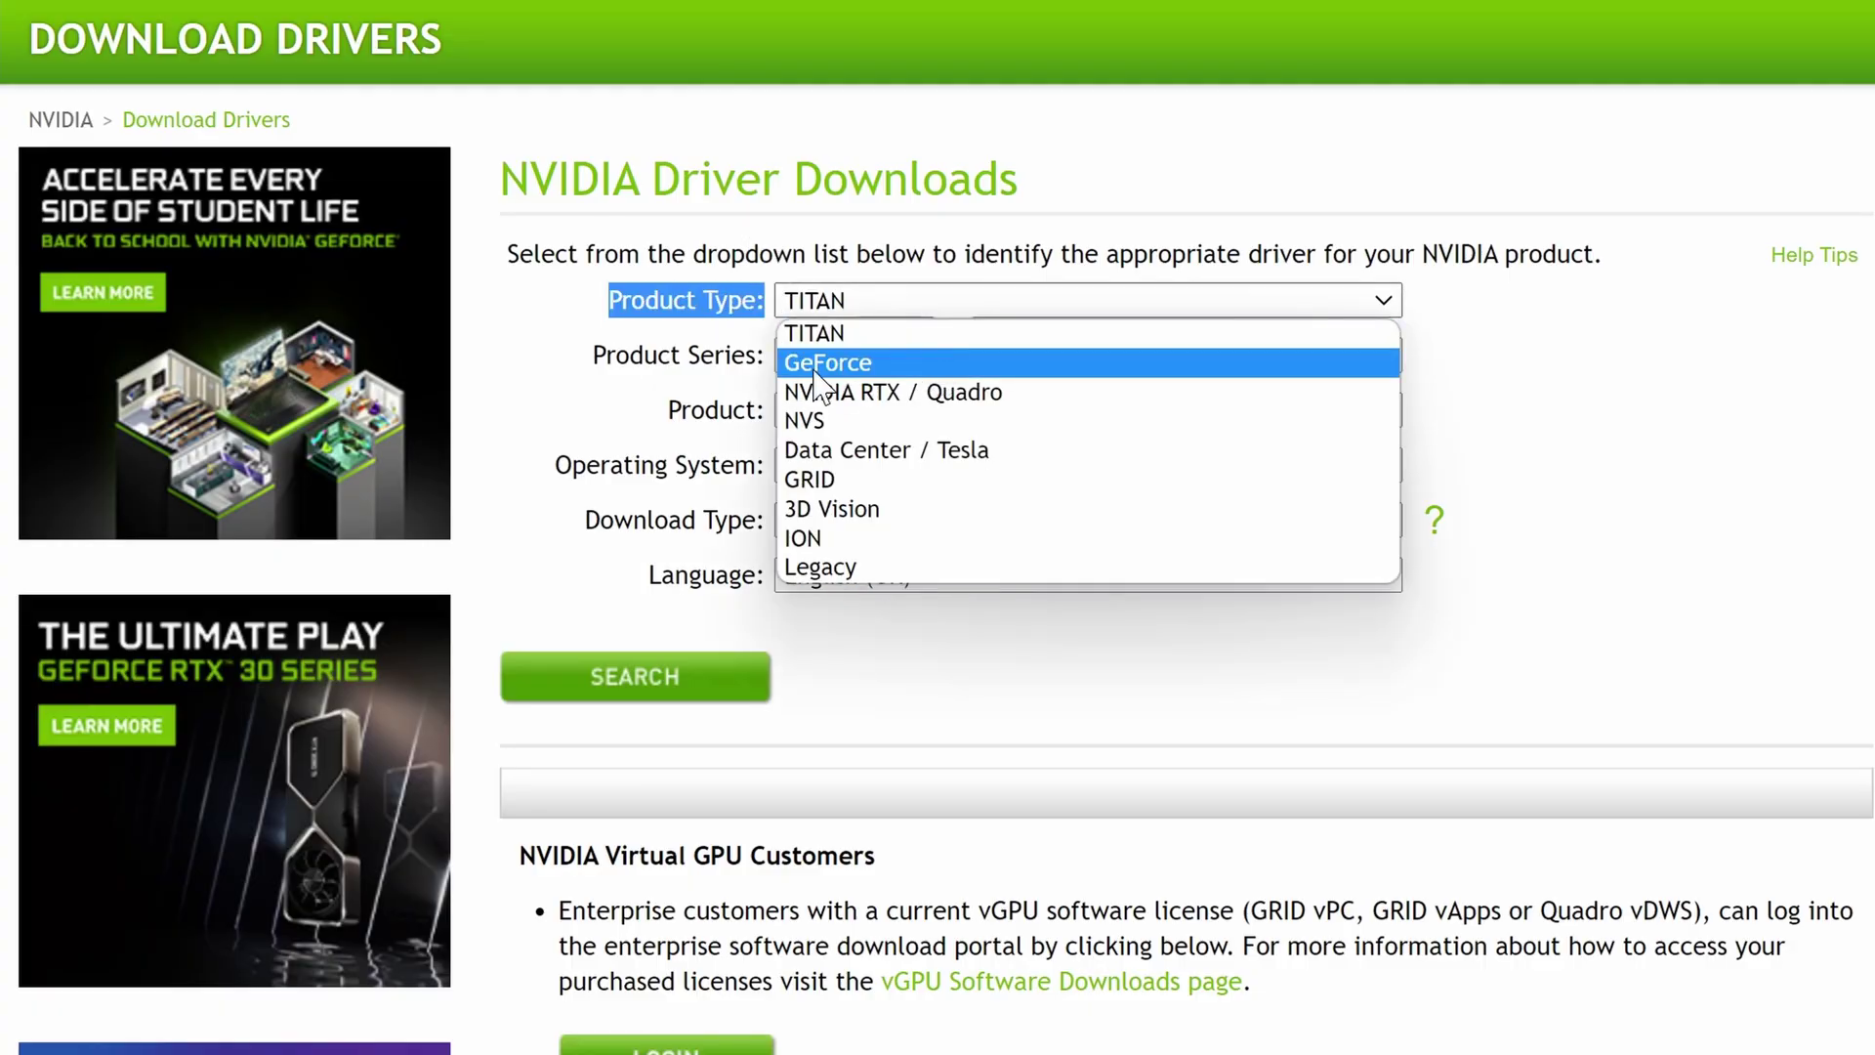
pyautogui.press('Escape')
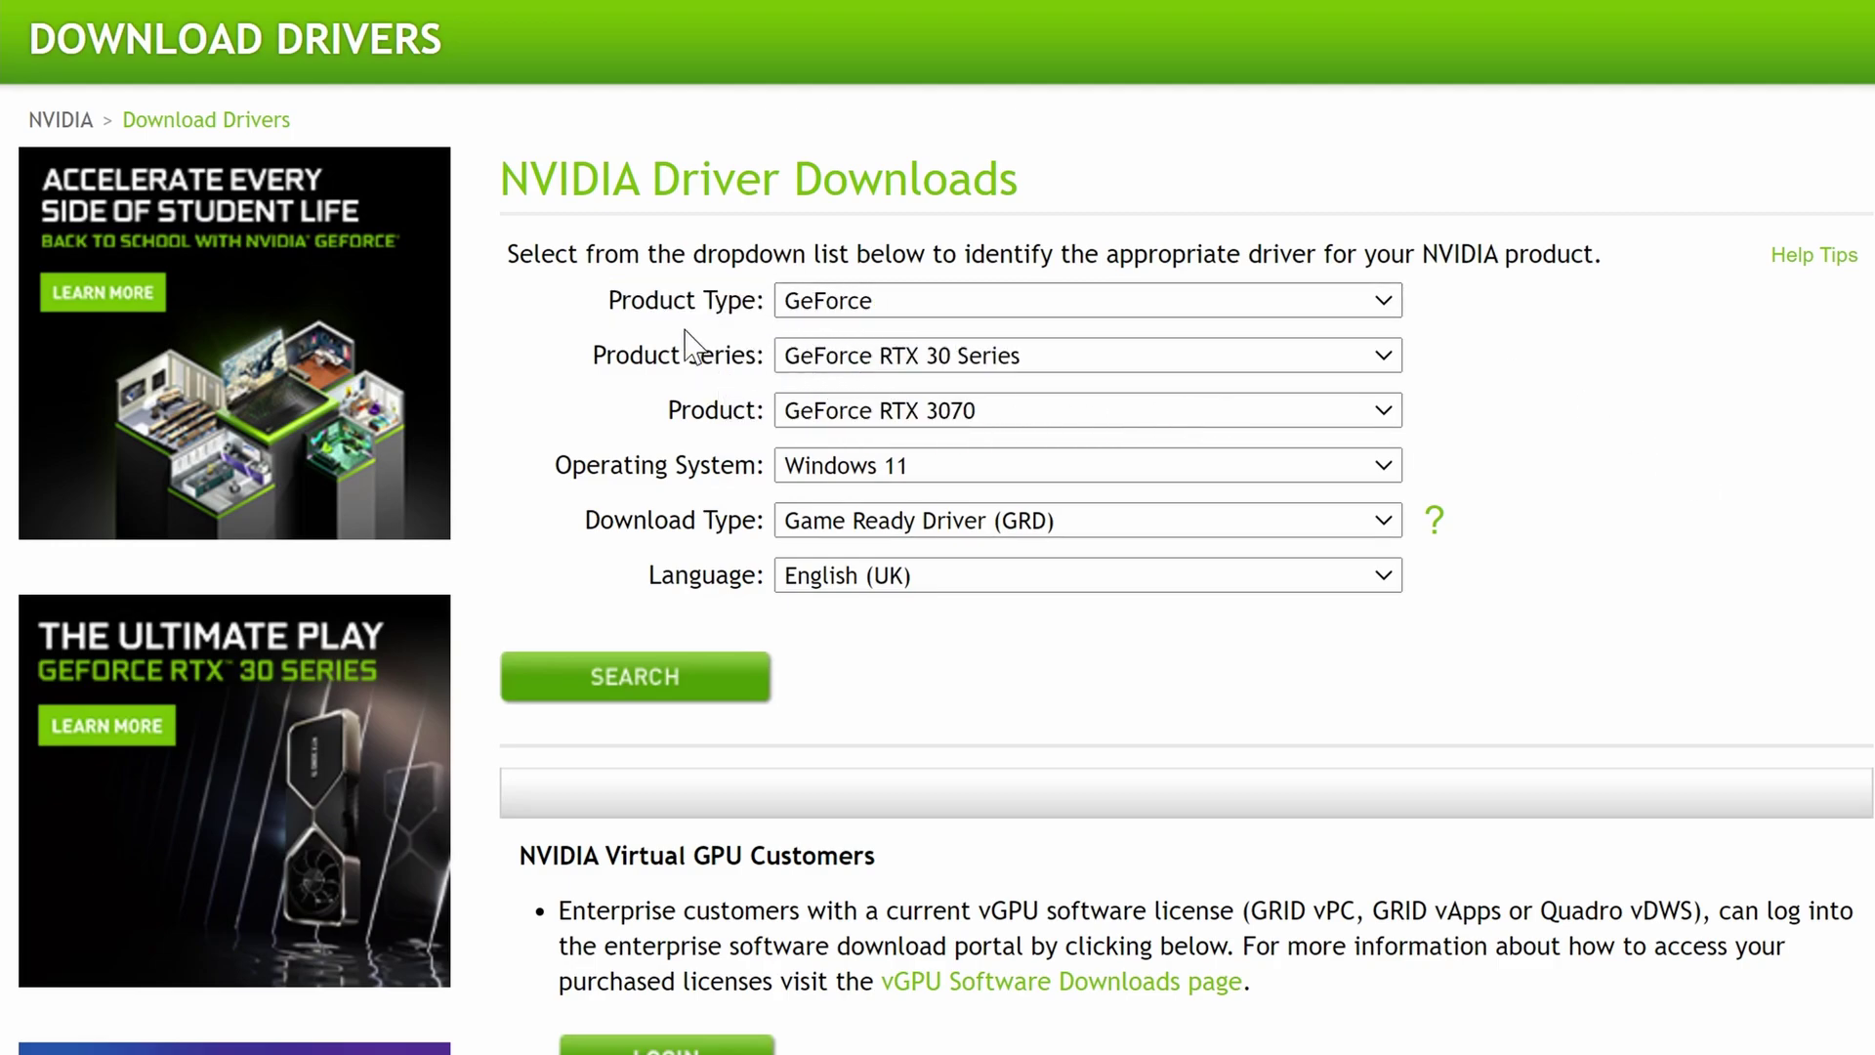
pyautogui.click(917, 357)
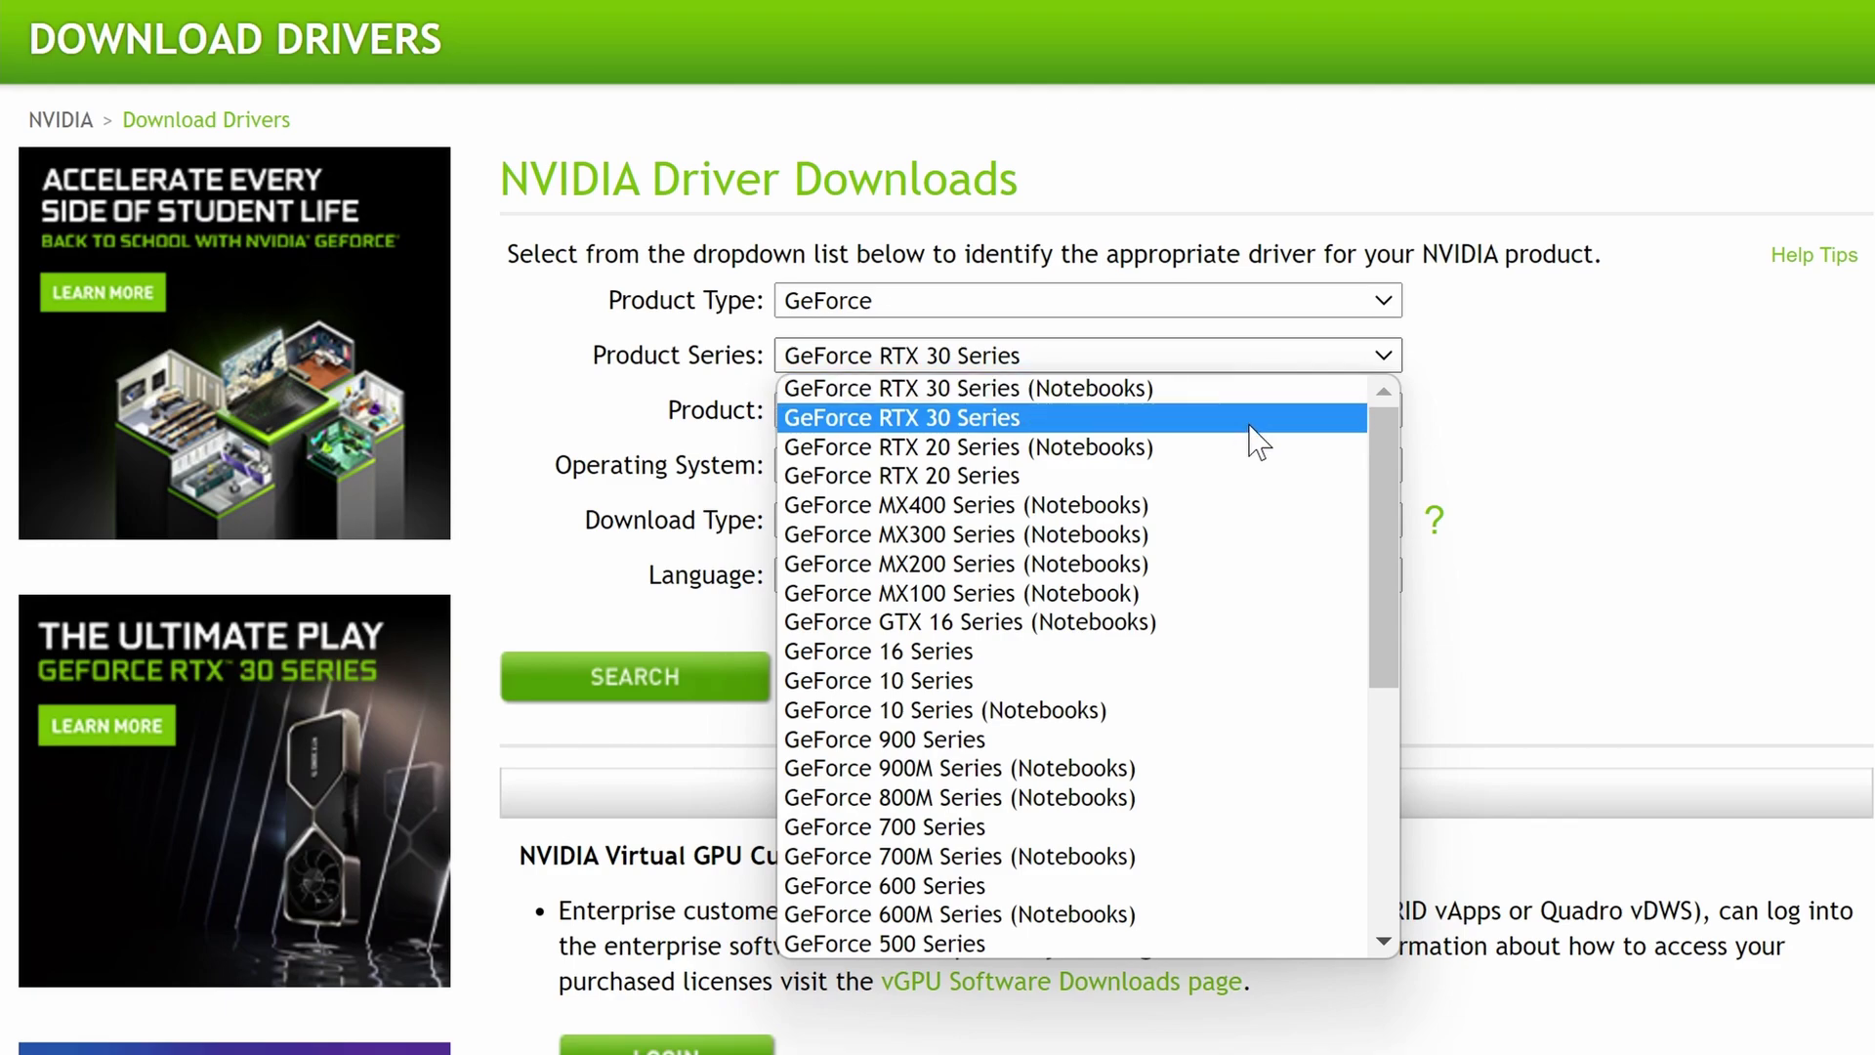
pyautogui.click(1250, 425)
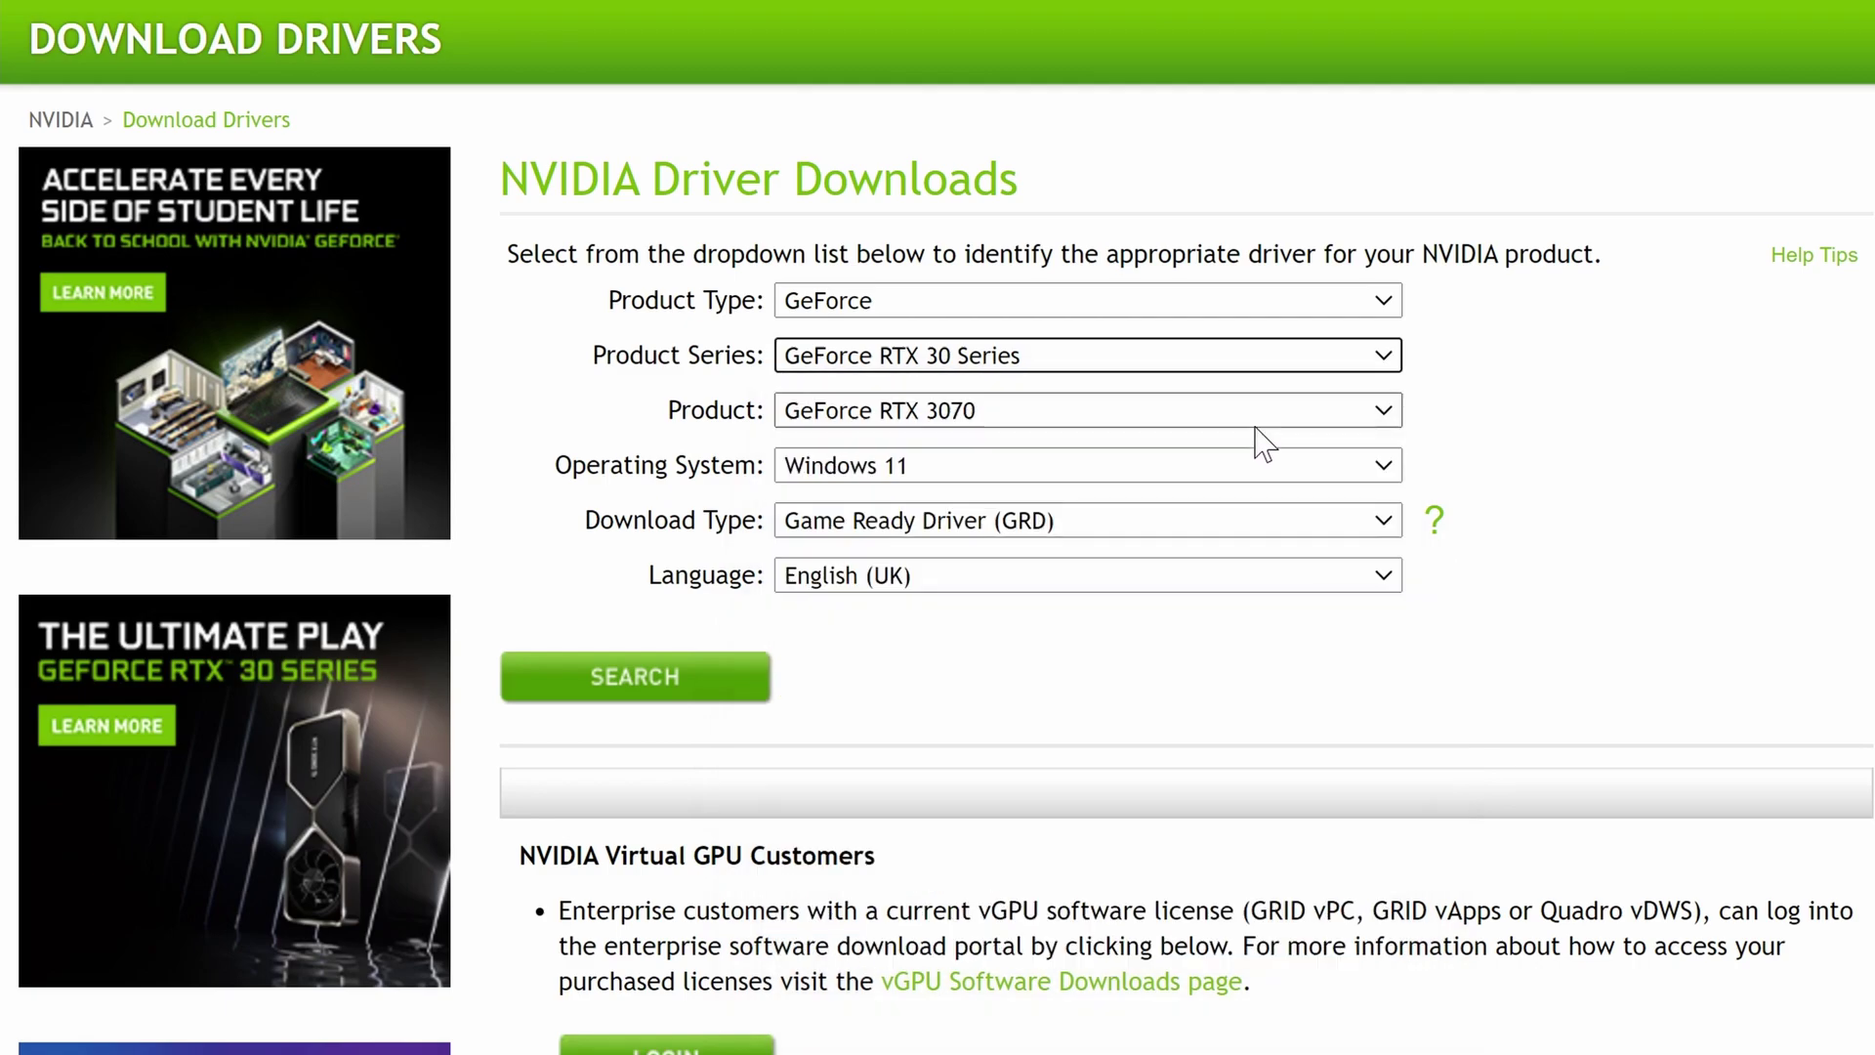
pyautogui.click(959, 420)
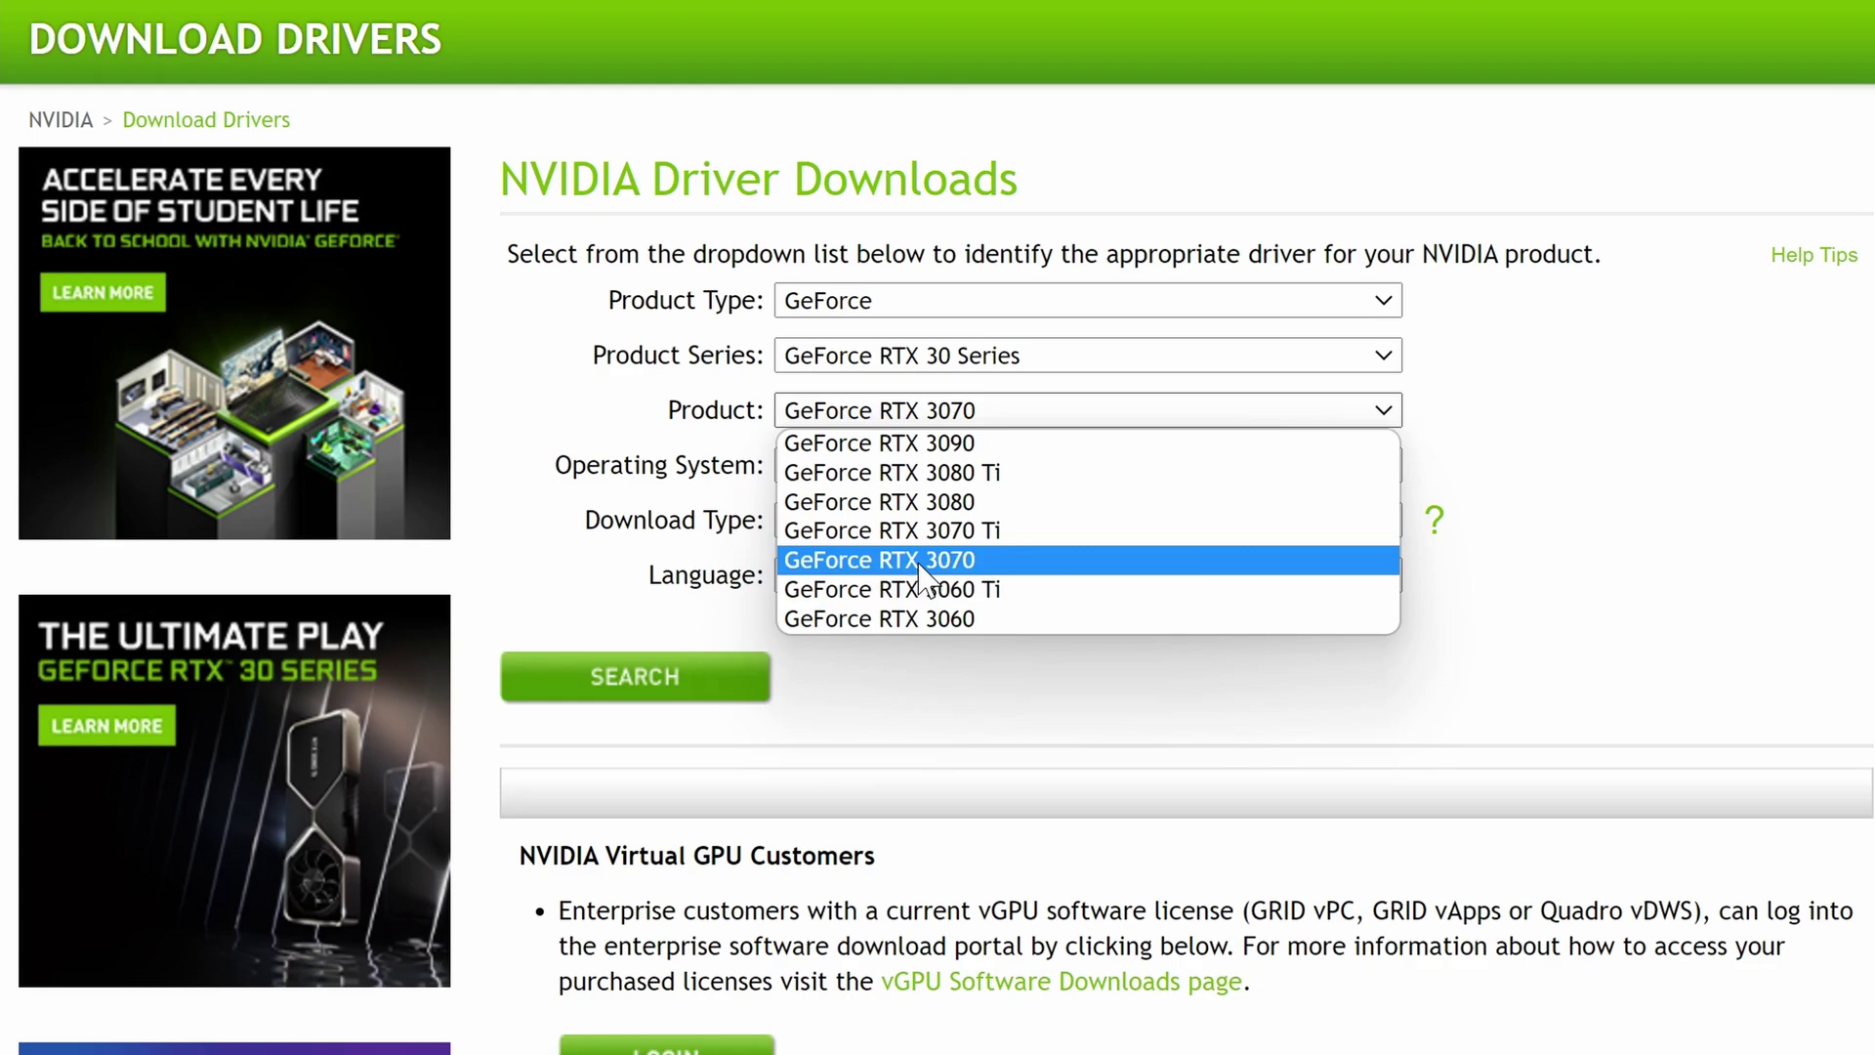
pyautogui.click(1060, 563)
pyautogui.click(859, 471)
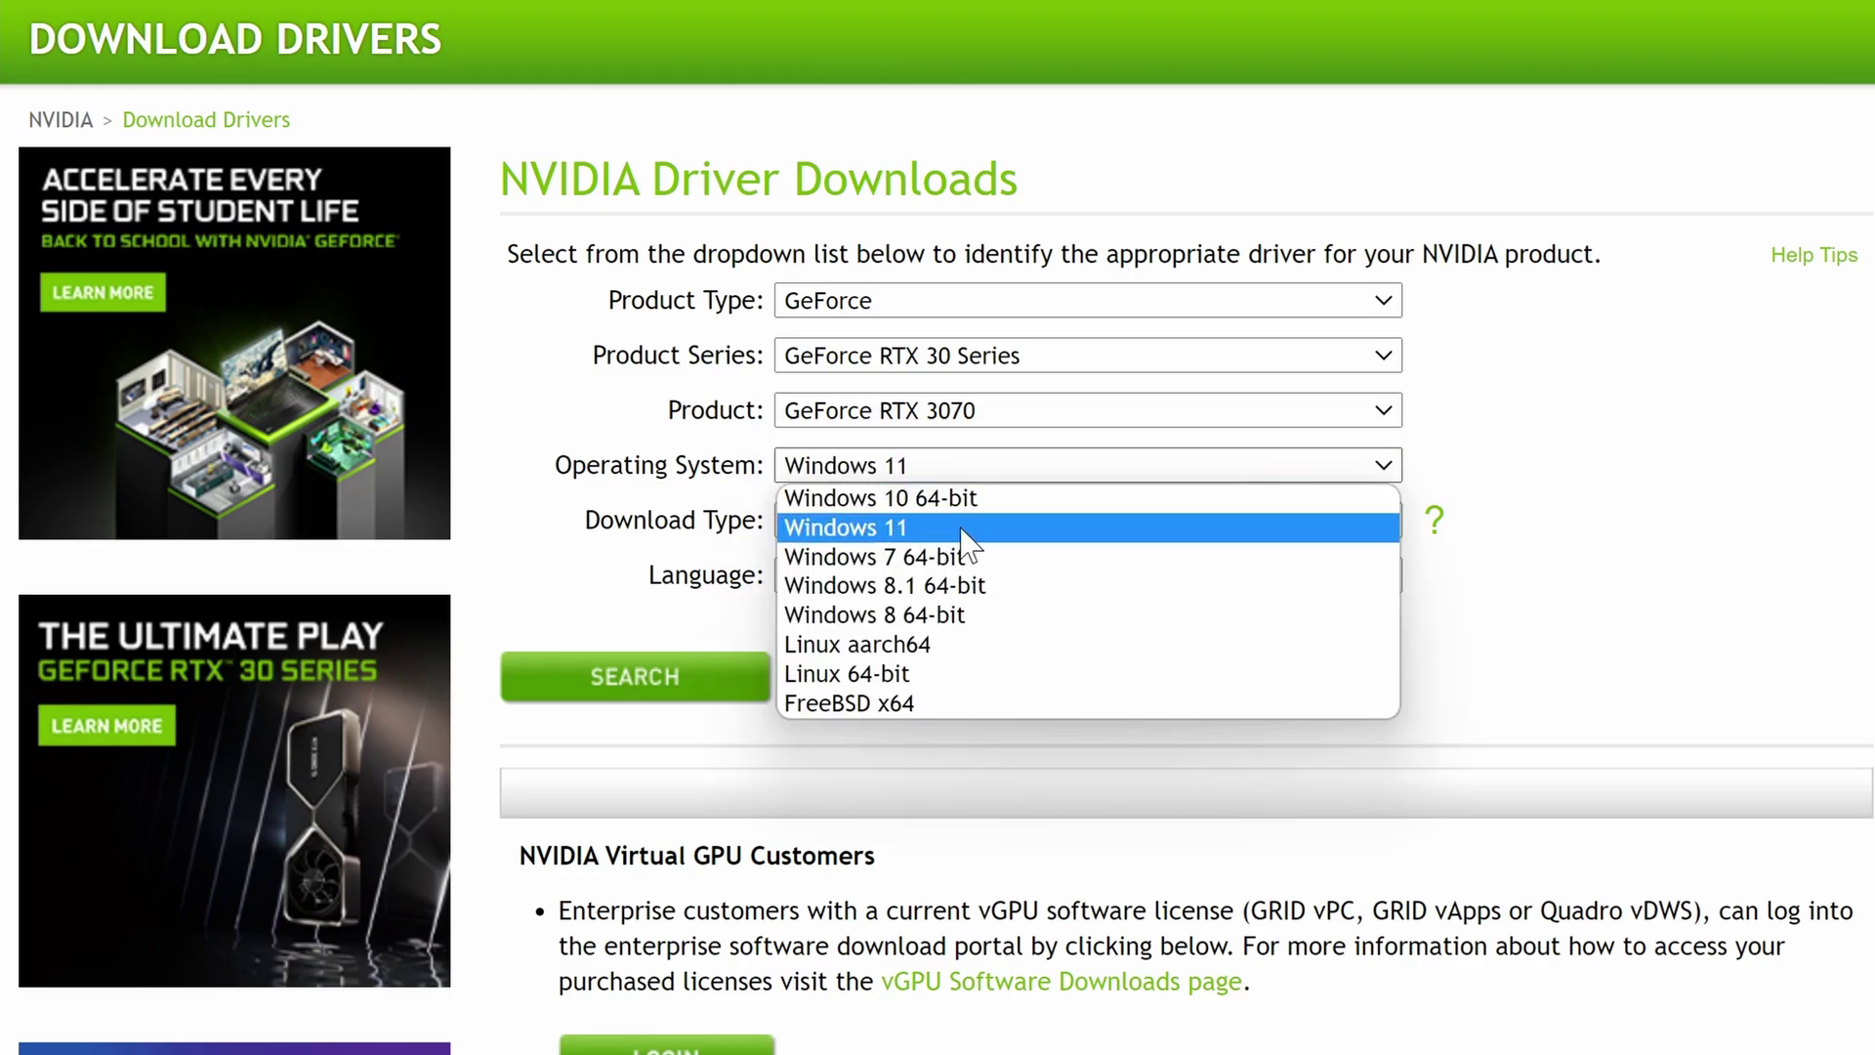
pyautogui.click(872, 531)
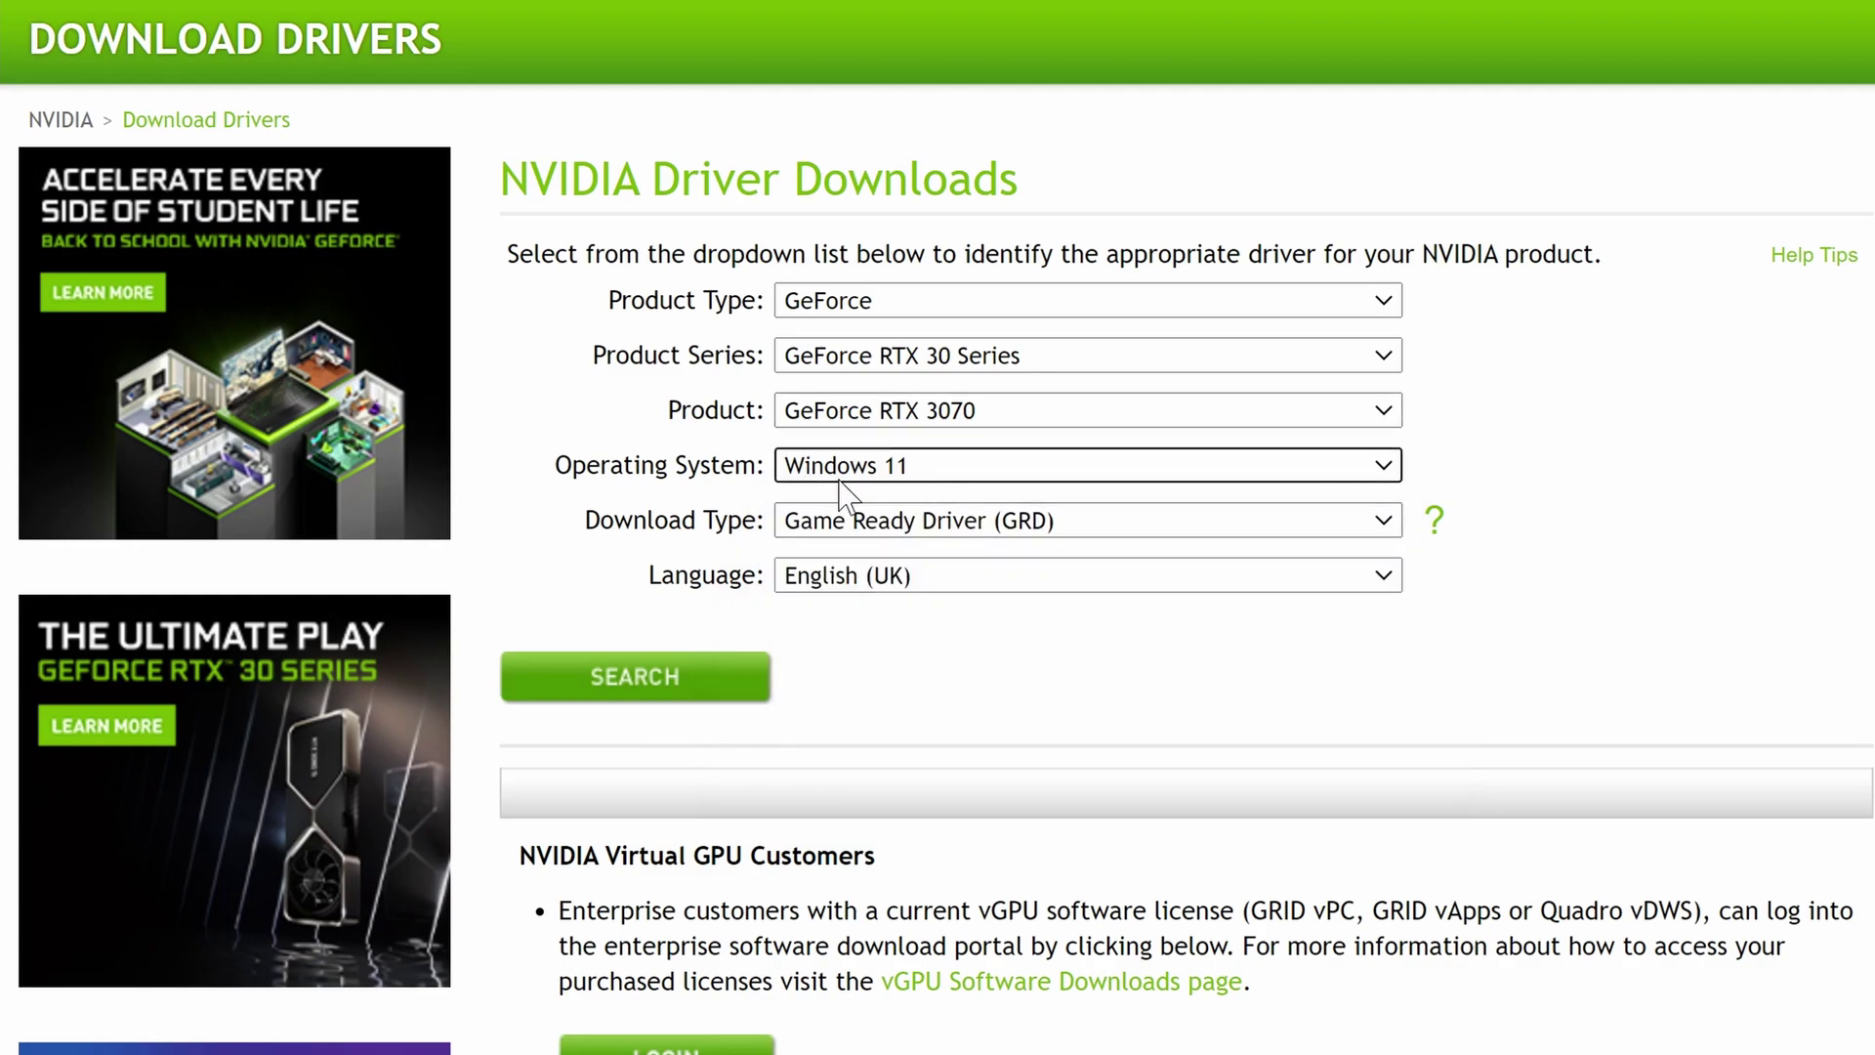
pyautogui.click(936, 521)
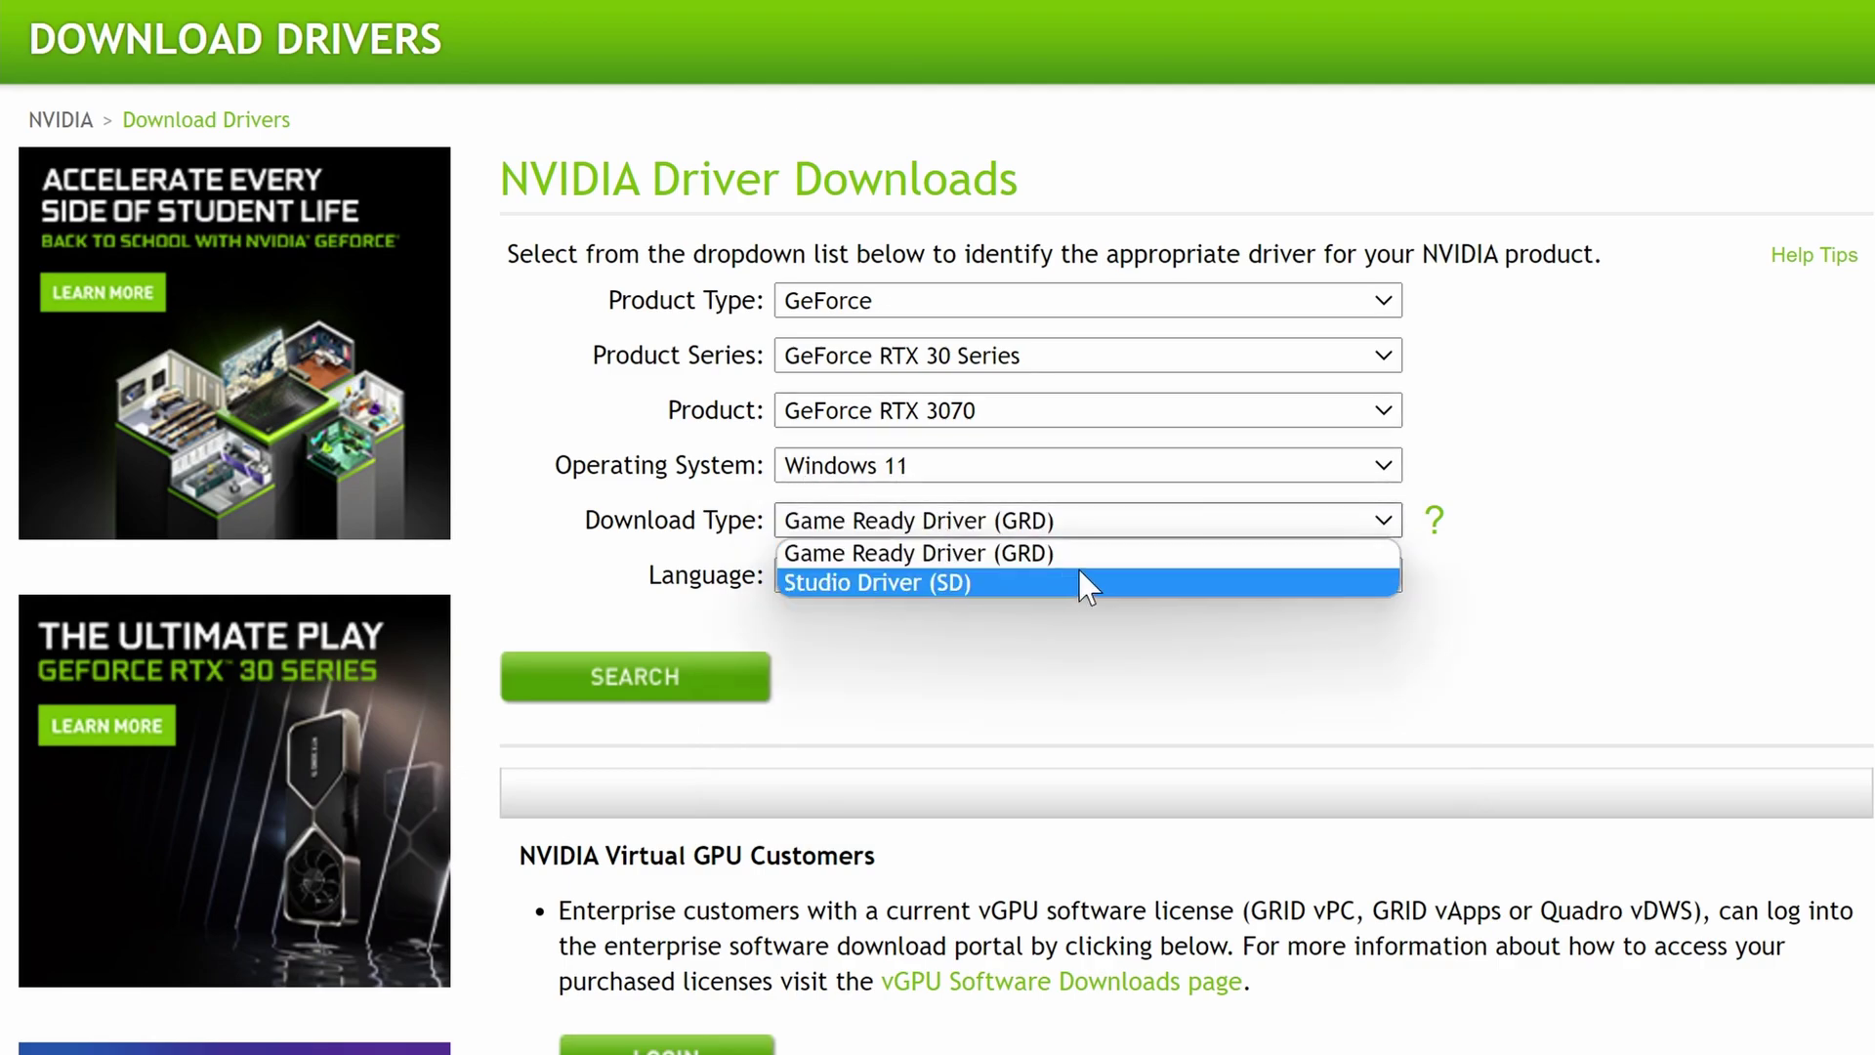
pyautogui.click(1624, 594)
pyautogui.click(1431, 517)
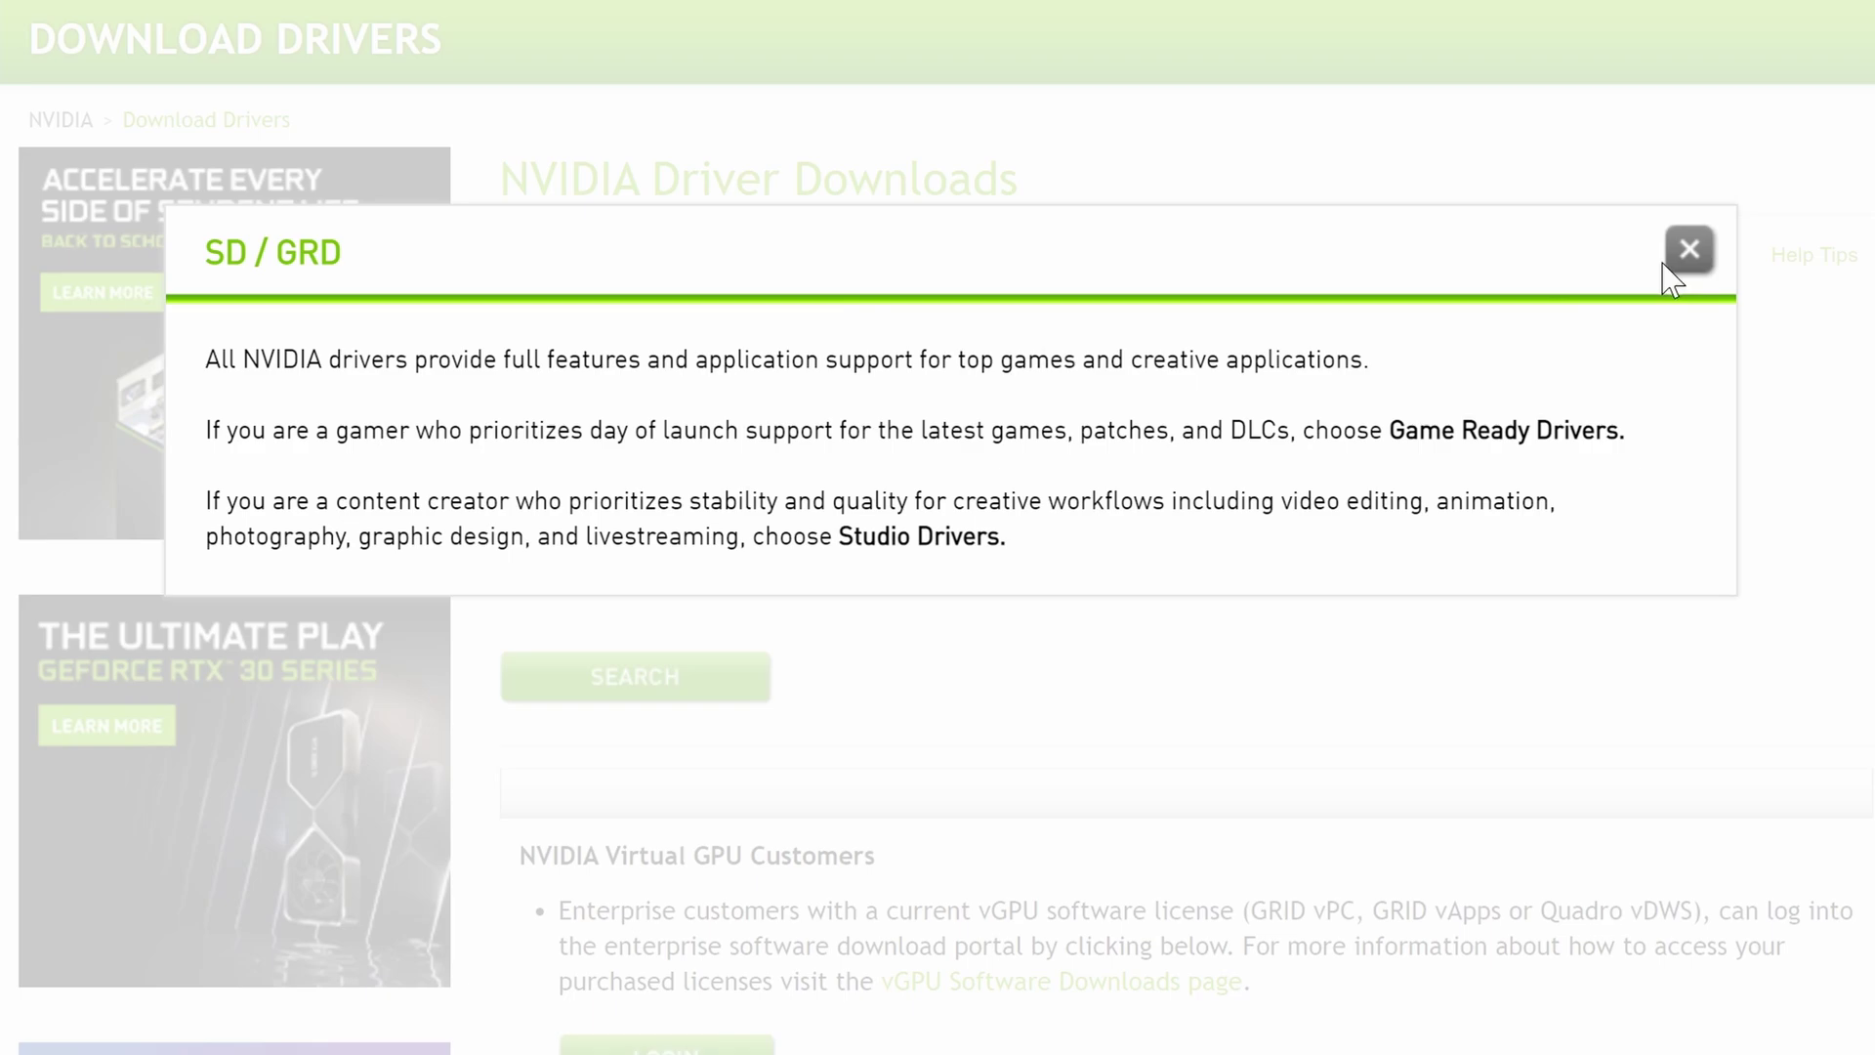
pyautogui.click(1689, 249)
pyautogui.click(928, 575)
pyautogui.click(929, 636)
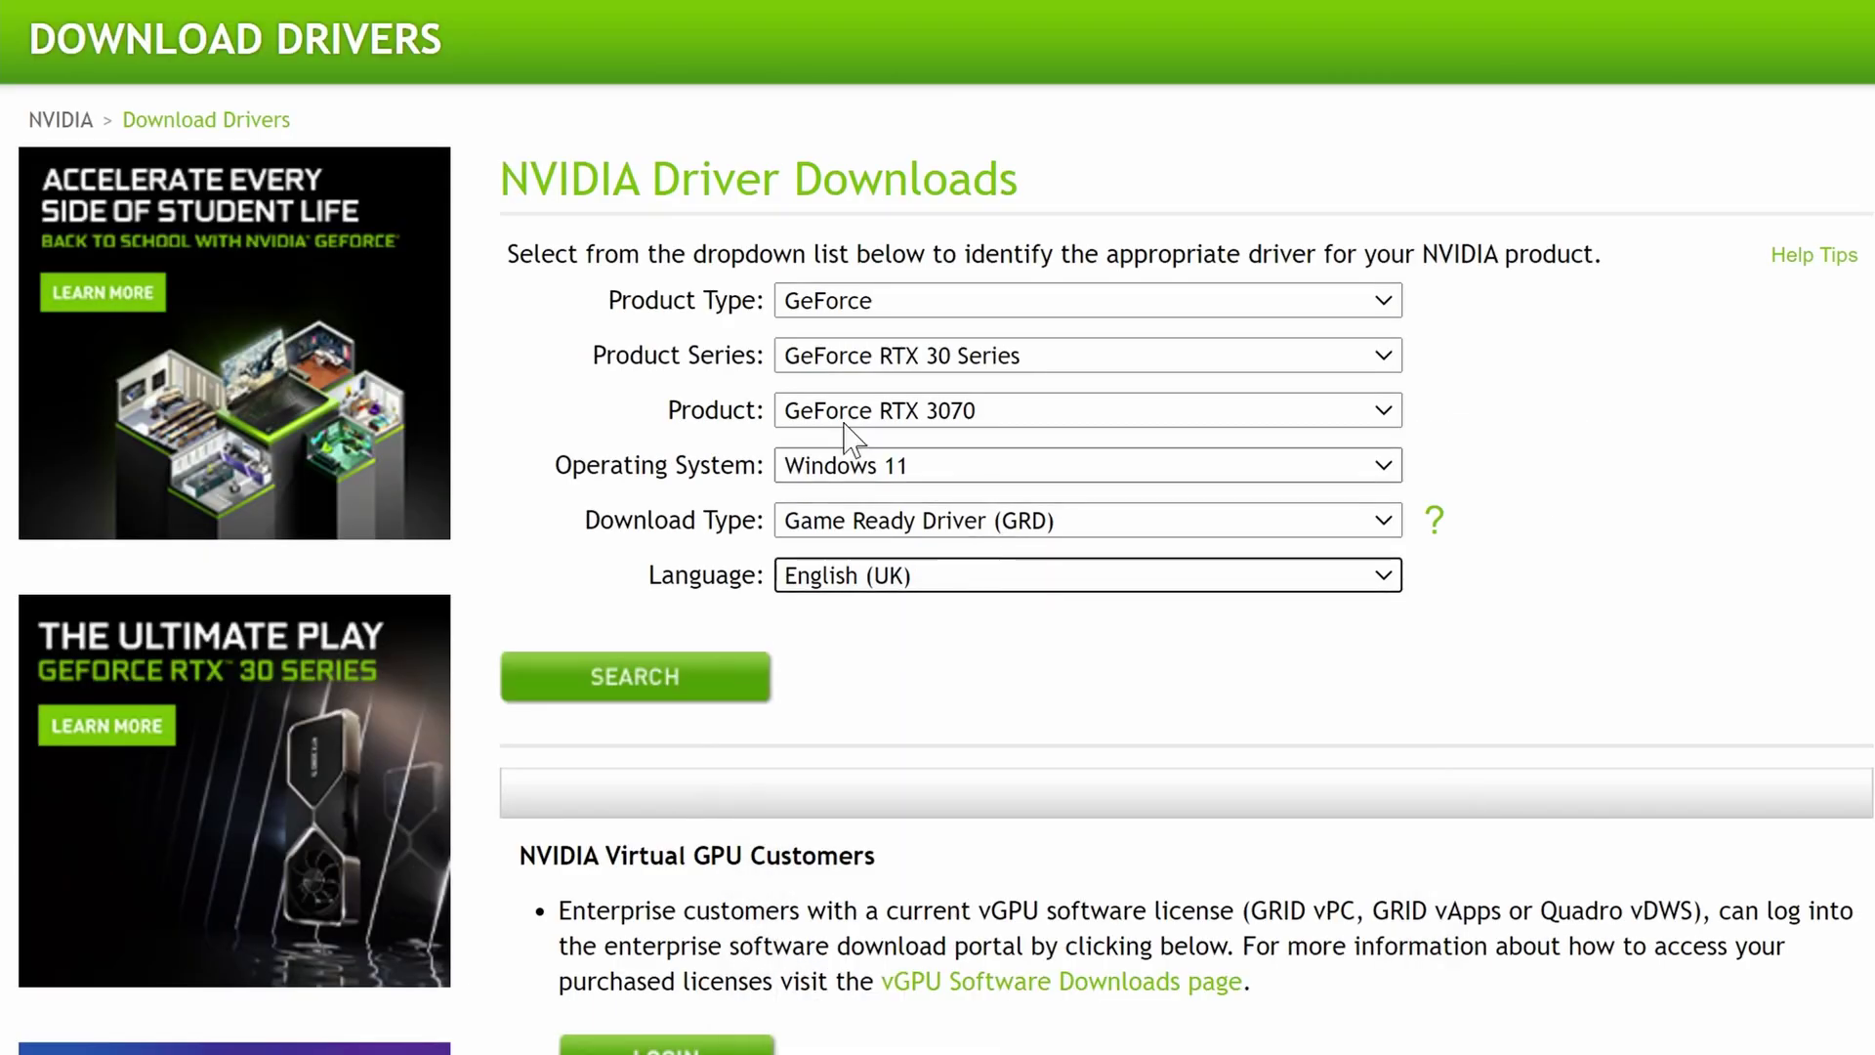
# Step: Search for the RTX 3070 driver and download Game Ready version 471.68
pyautogui.click(652, 682)
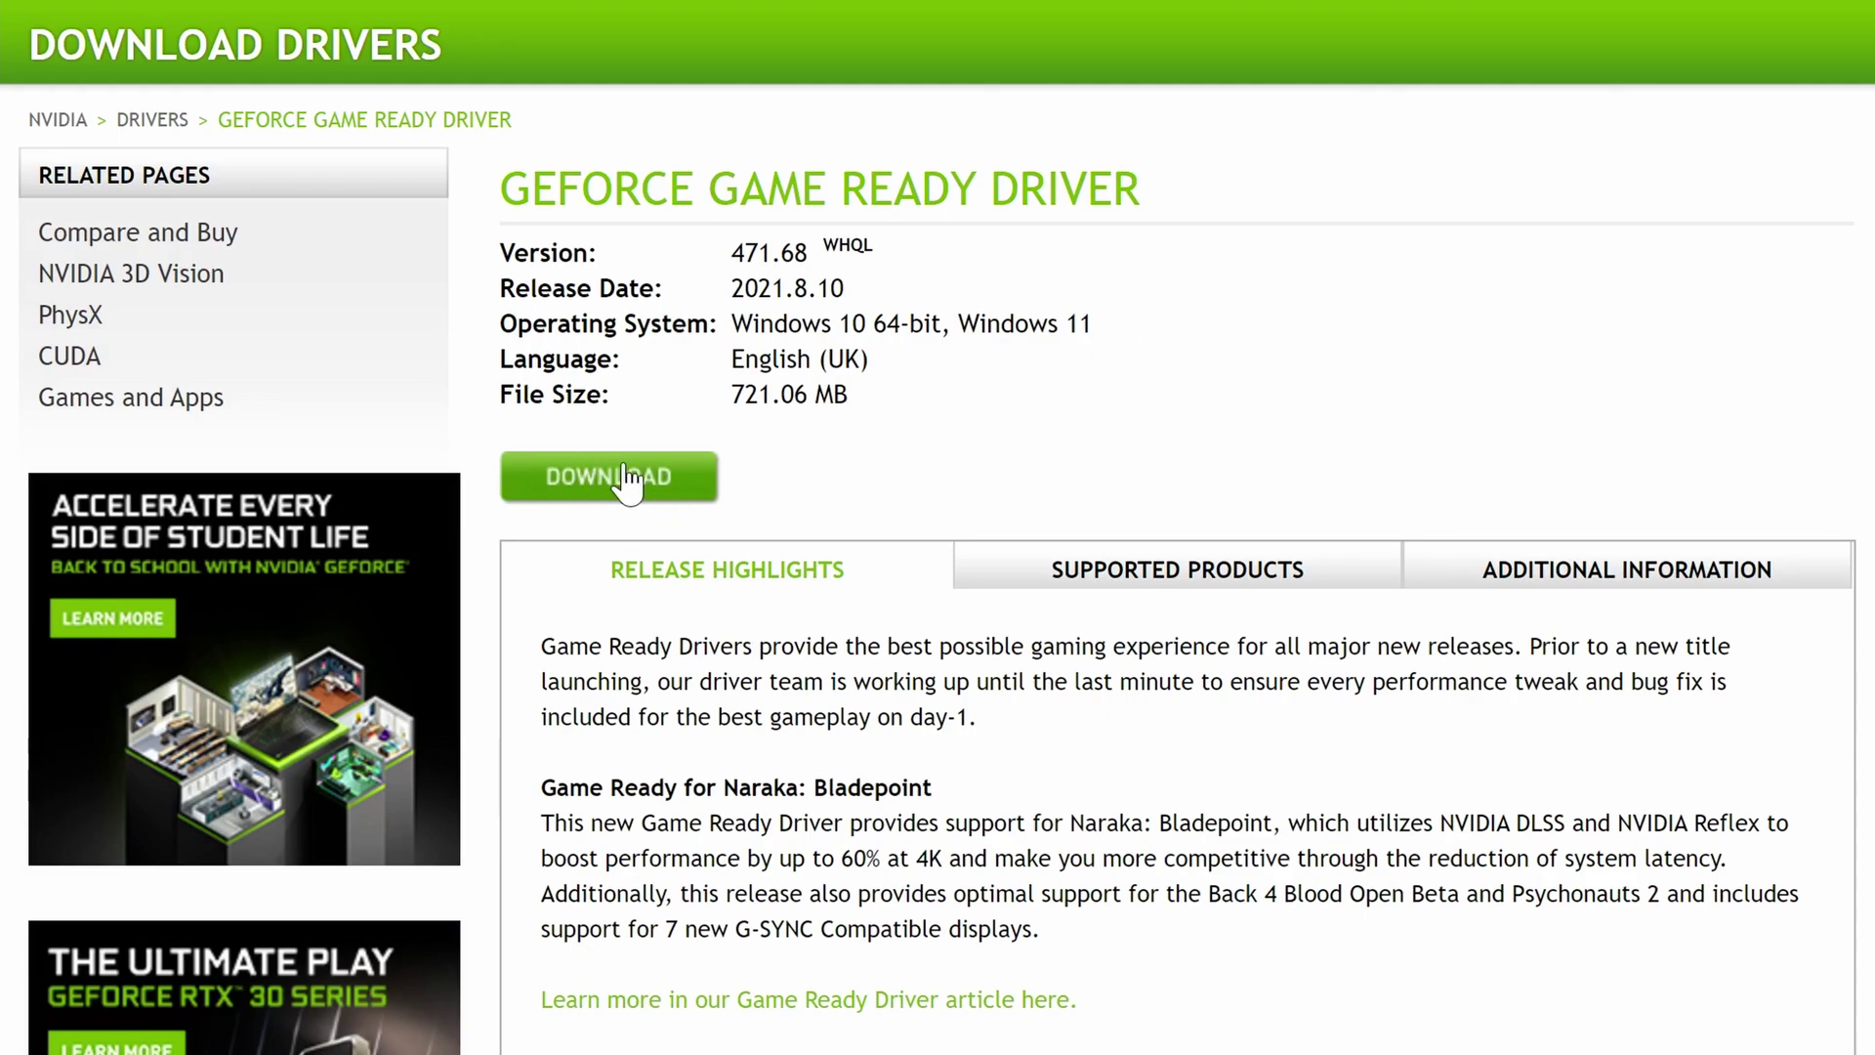
pyautogui.click(625, 478)
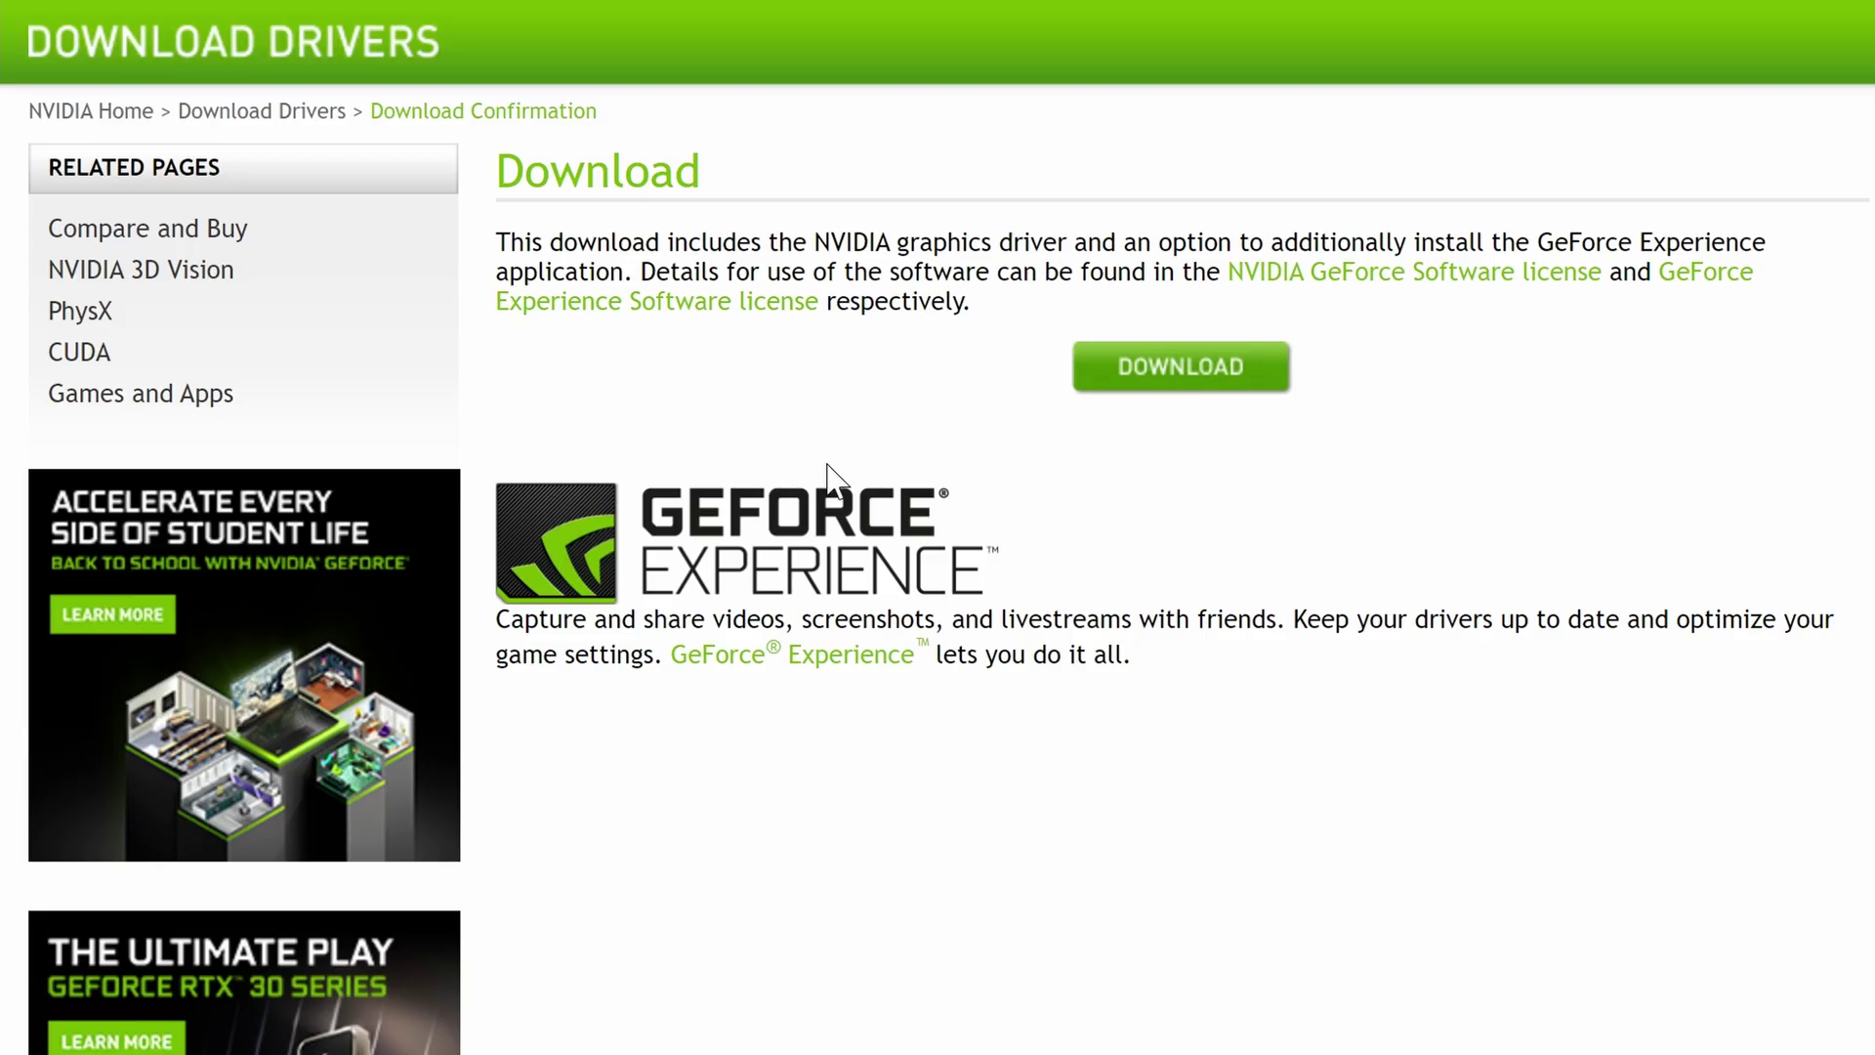
pyautogui.click(1197, 381)
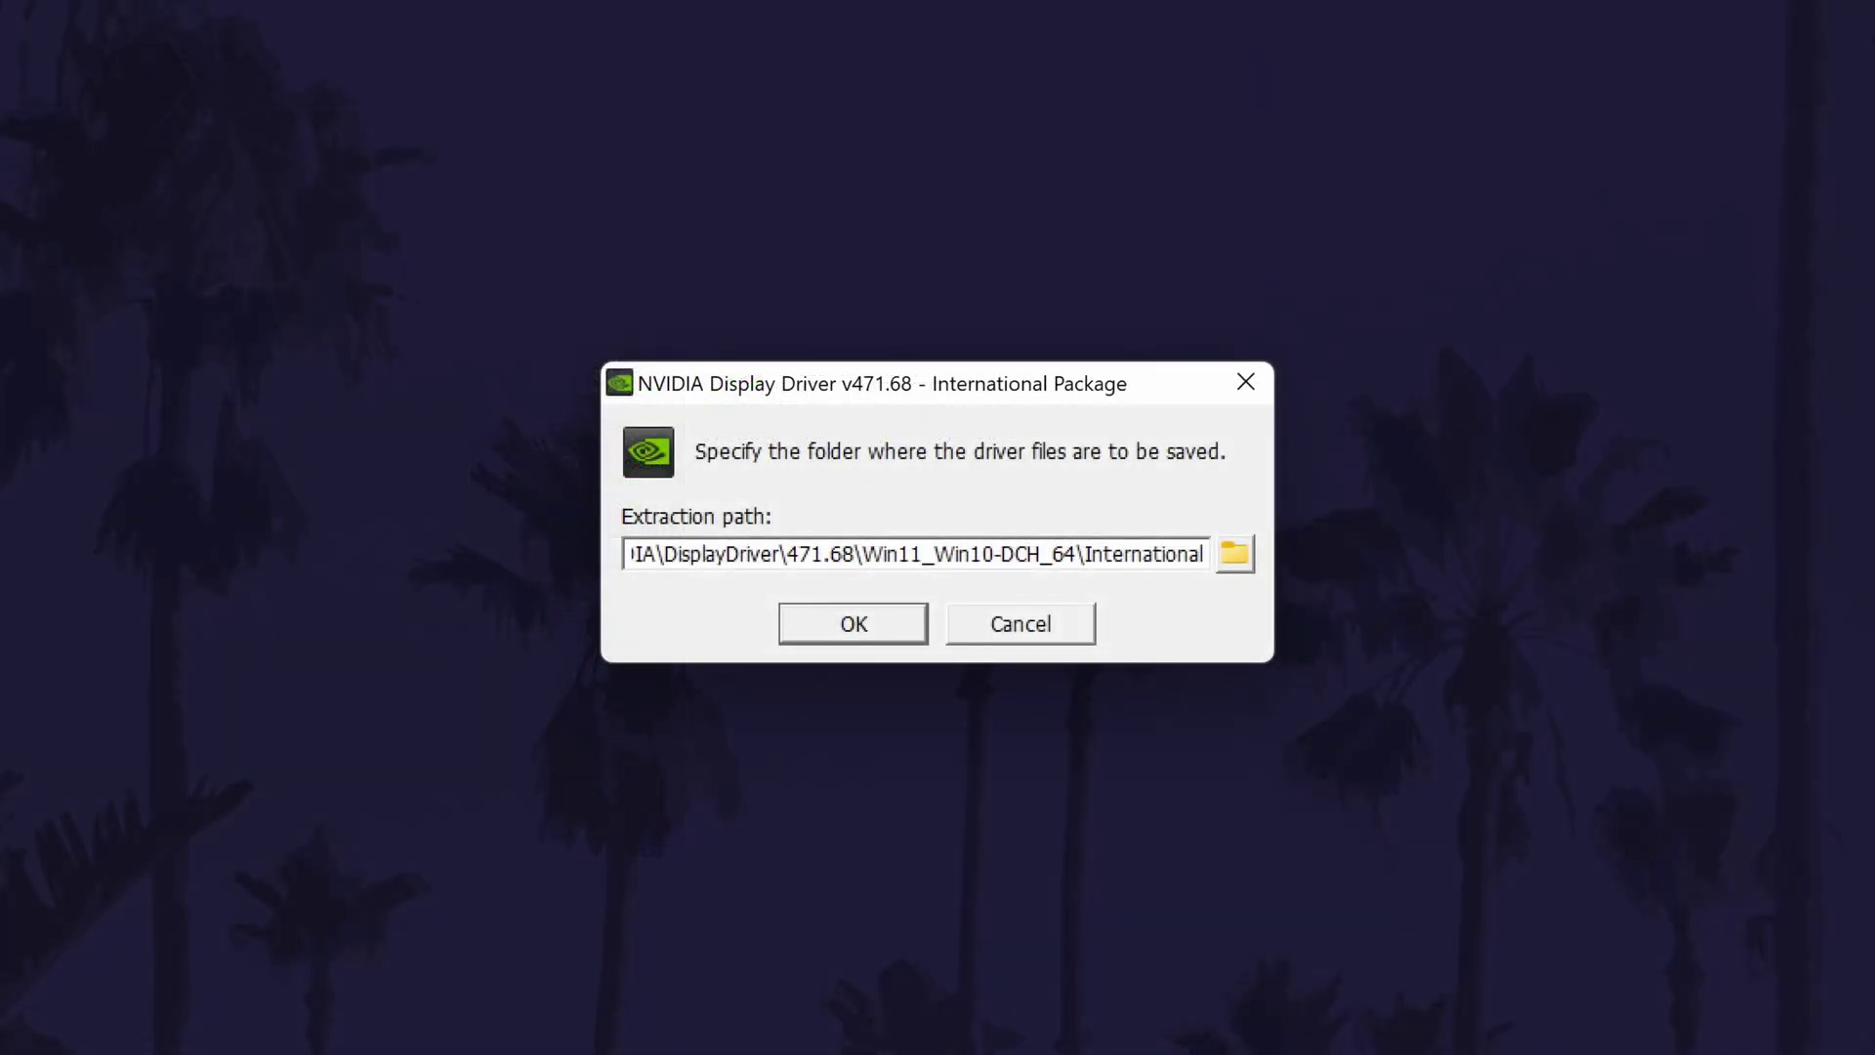
# Step: Extract to the suggested folder, pick NVIDIA Graphics Driver only, and agree to the licence
pyautogui.click(859, 635)
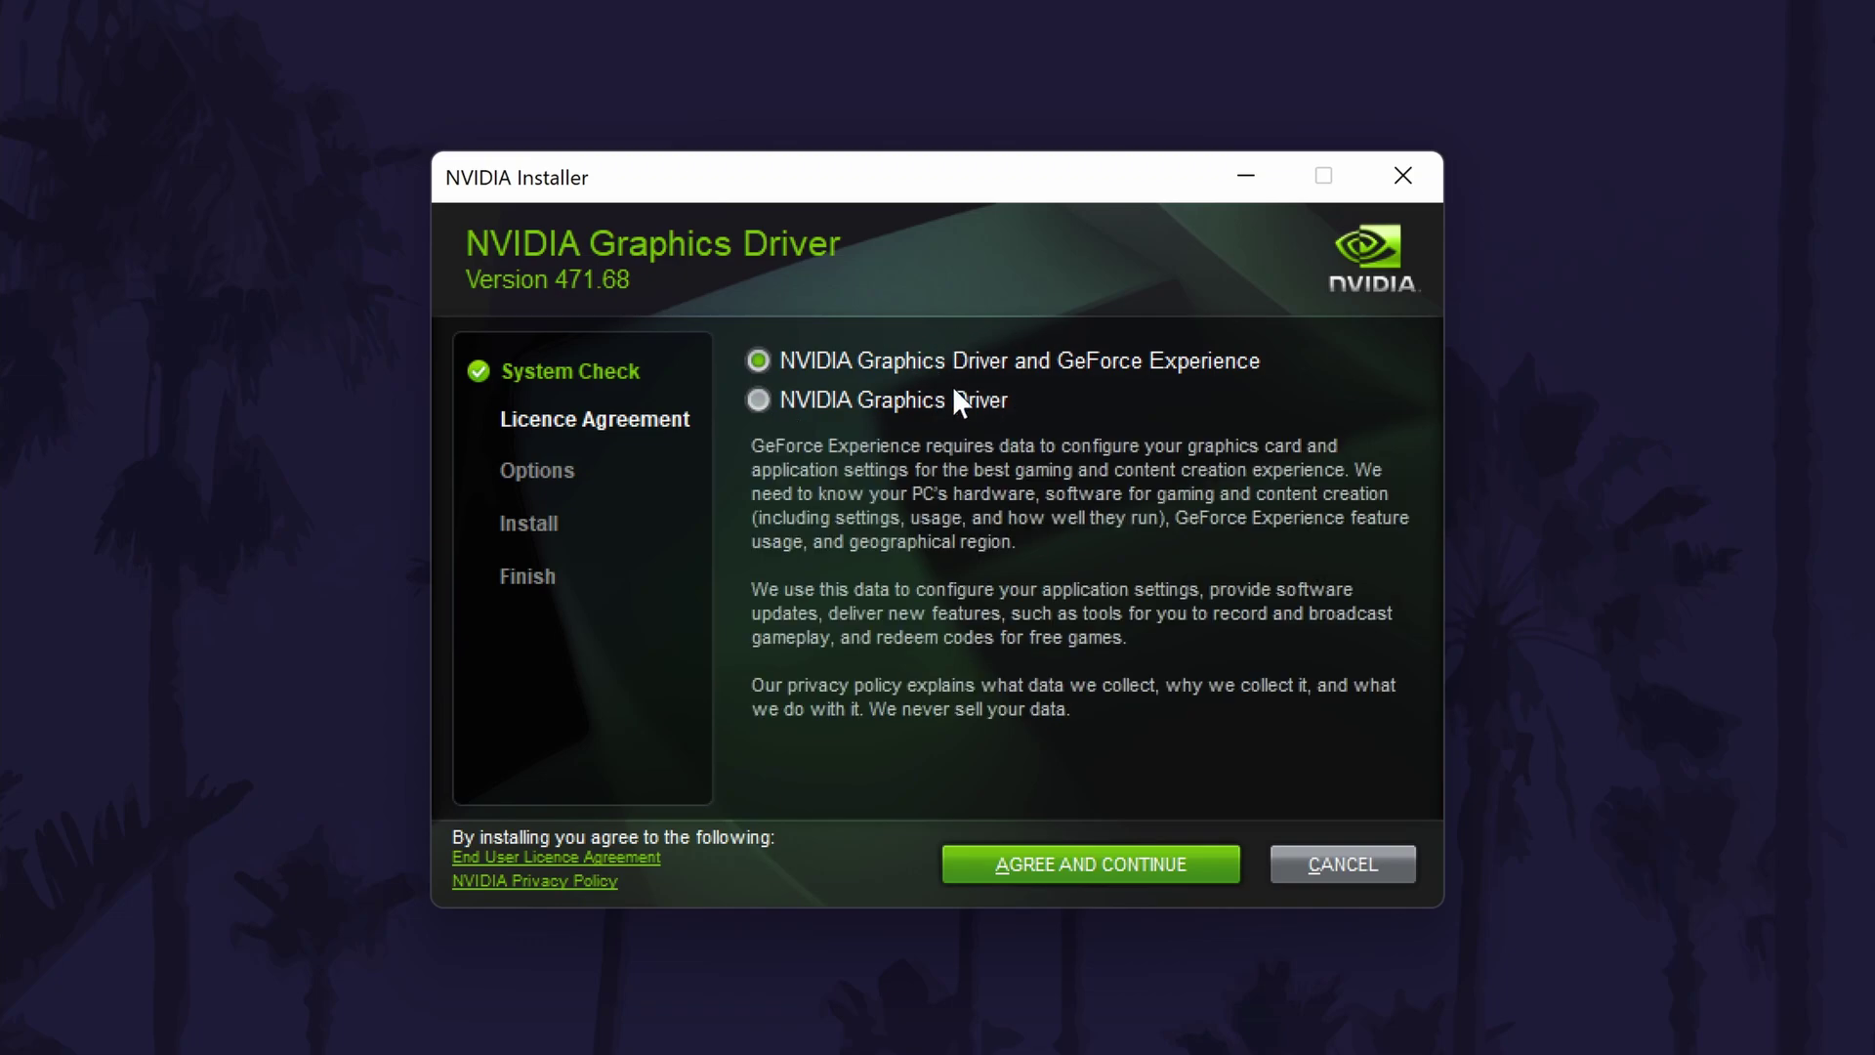
pyautogui.moveTo(964, 447); pyautogui.dragTo(1153, 470)
pyautogui.click(1153, 470)
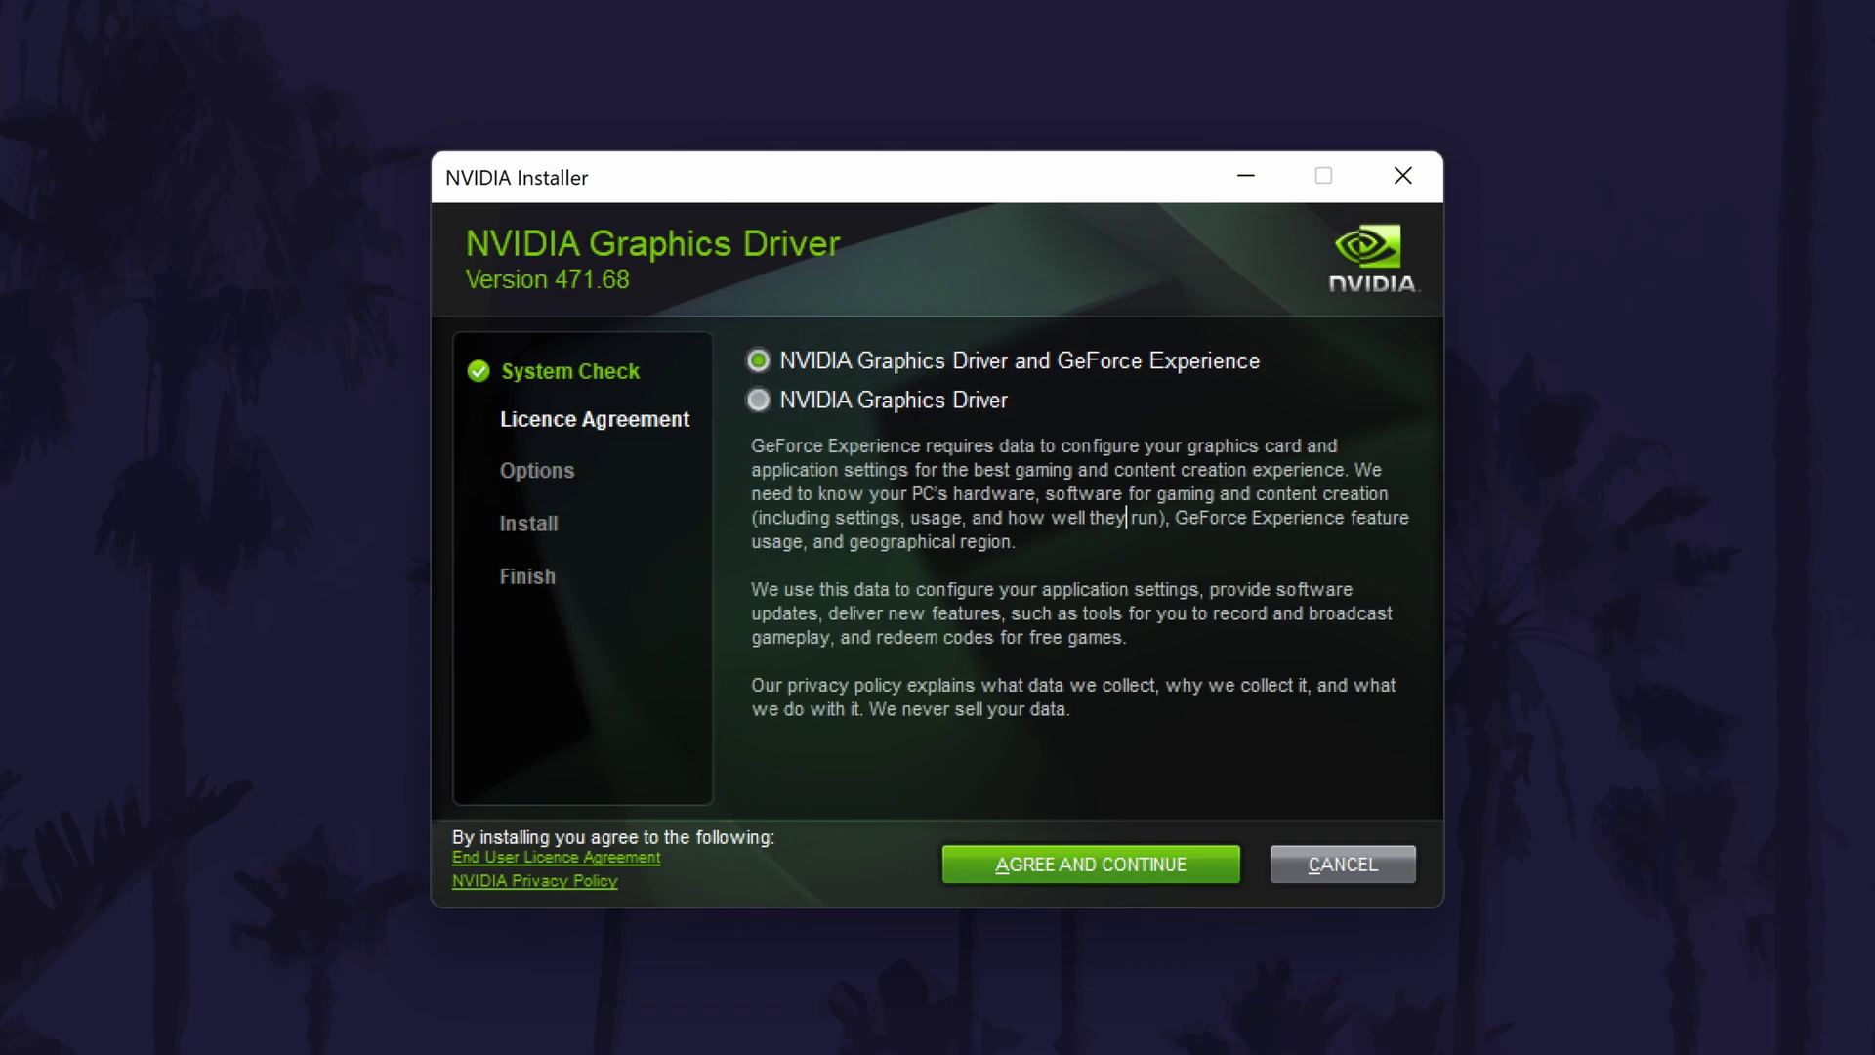
pyautogui.click(757, 399)
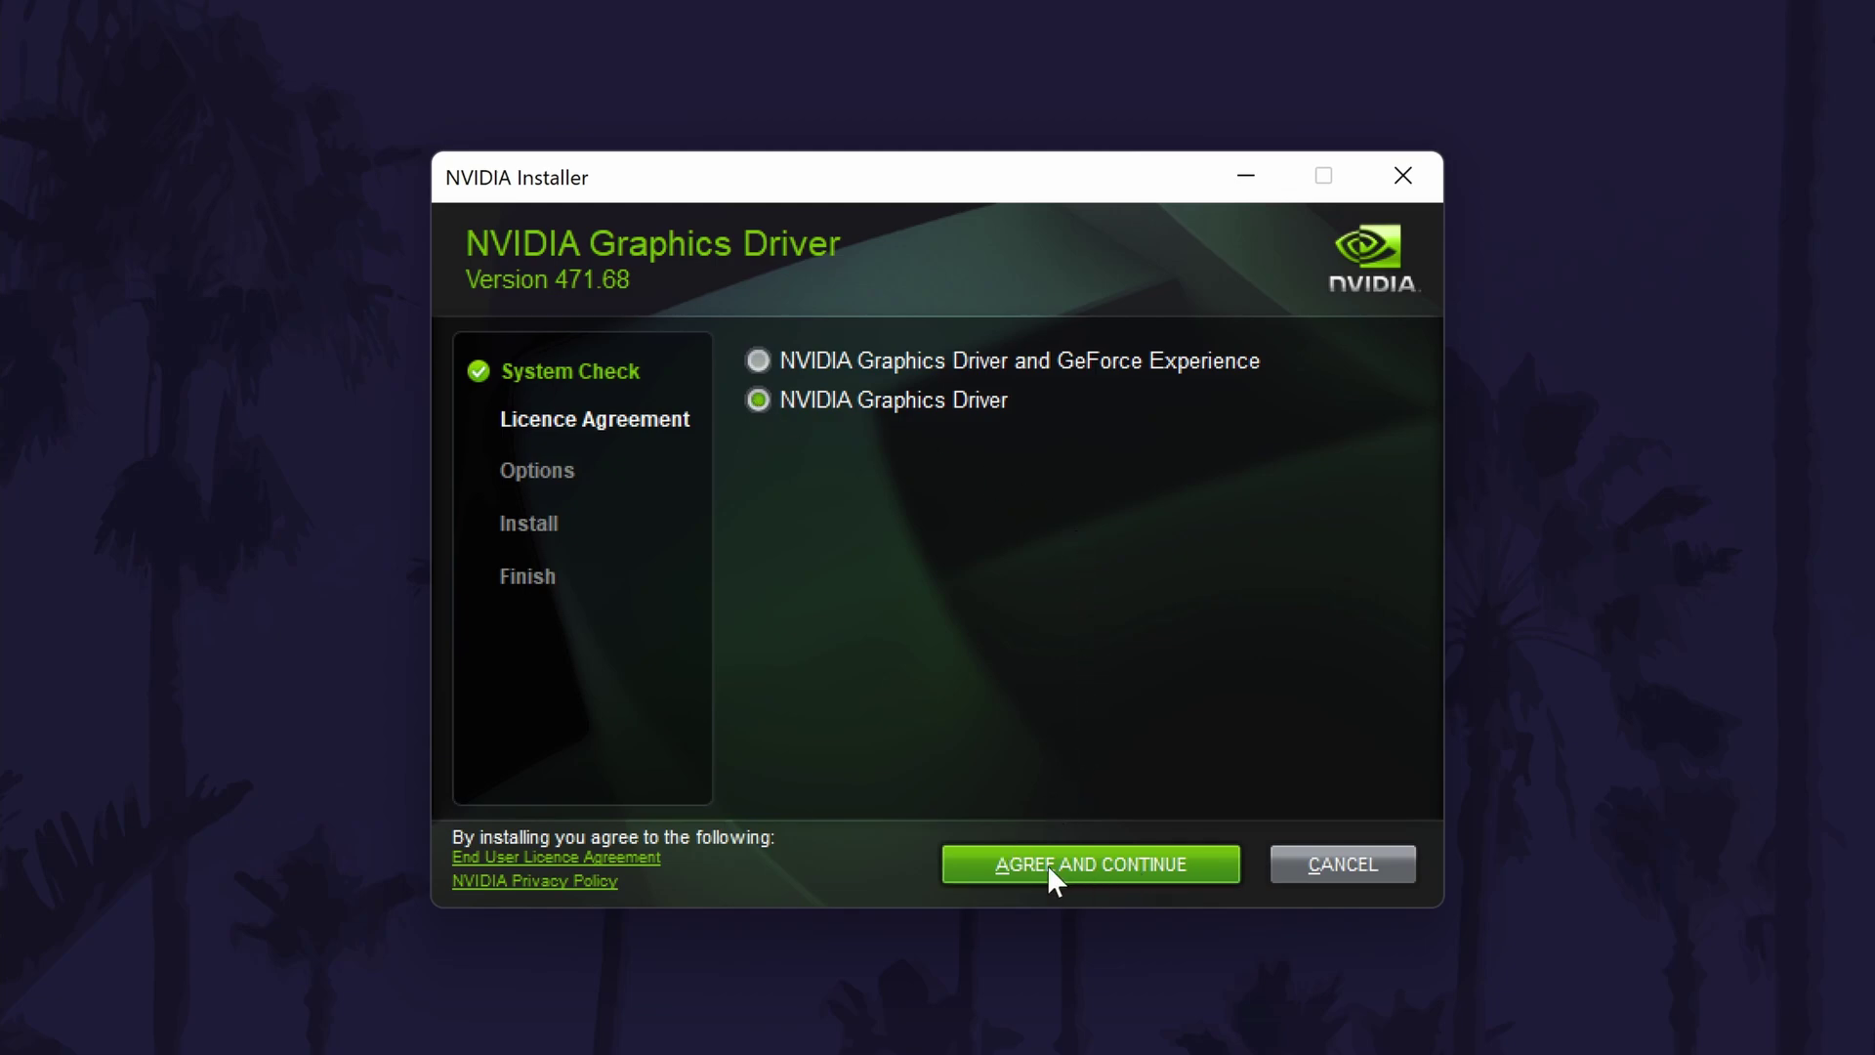
pyautogui.click(1123, 863)
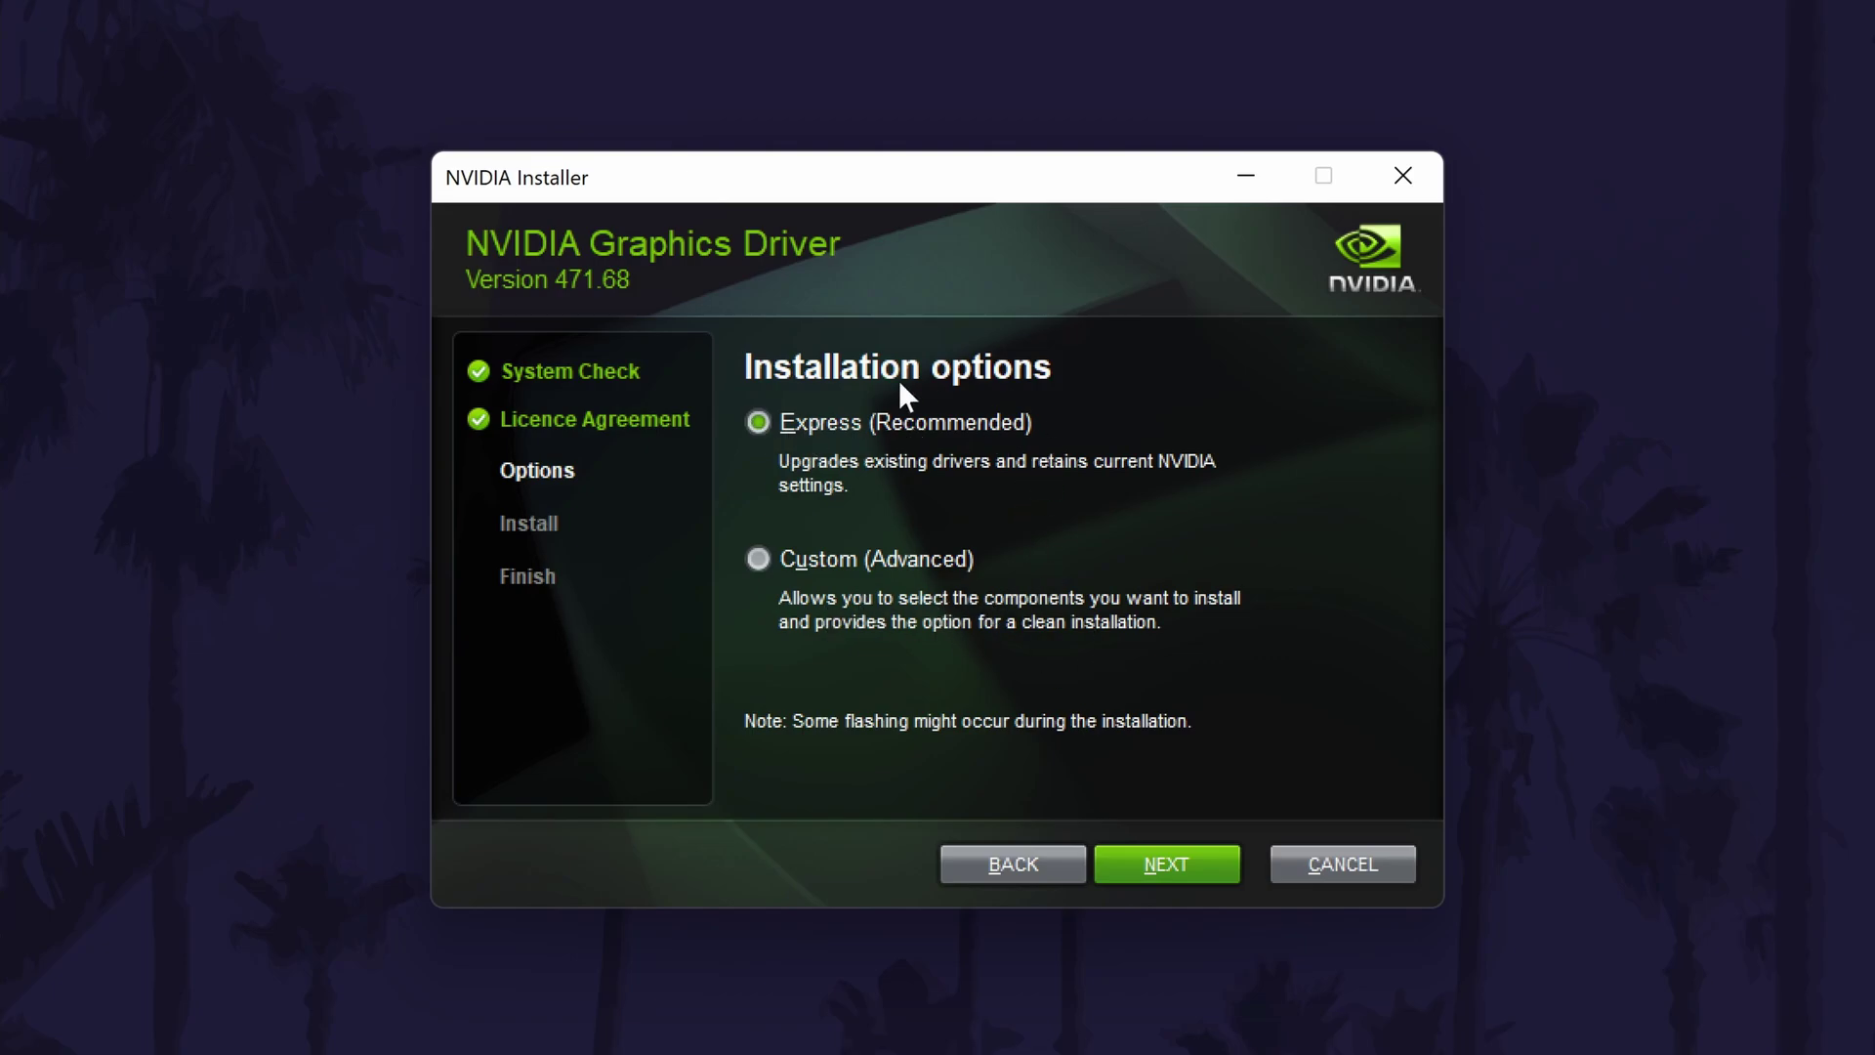
# Step: Begin installing the graphics driver with Express (Recommended) selected
pyautogui.click(1185, 872)
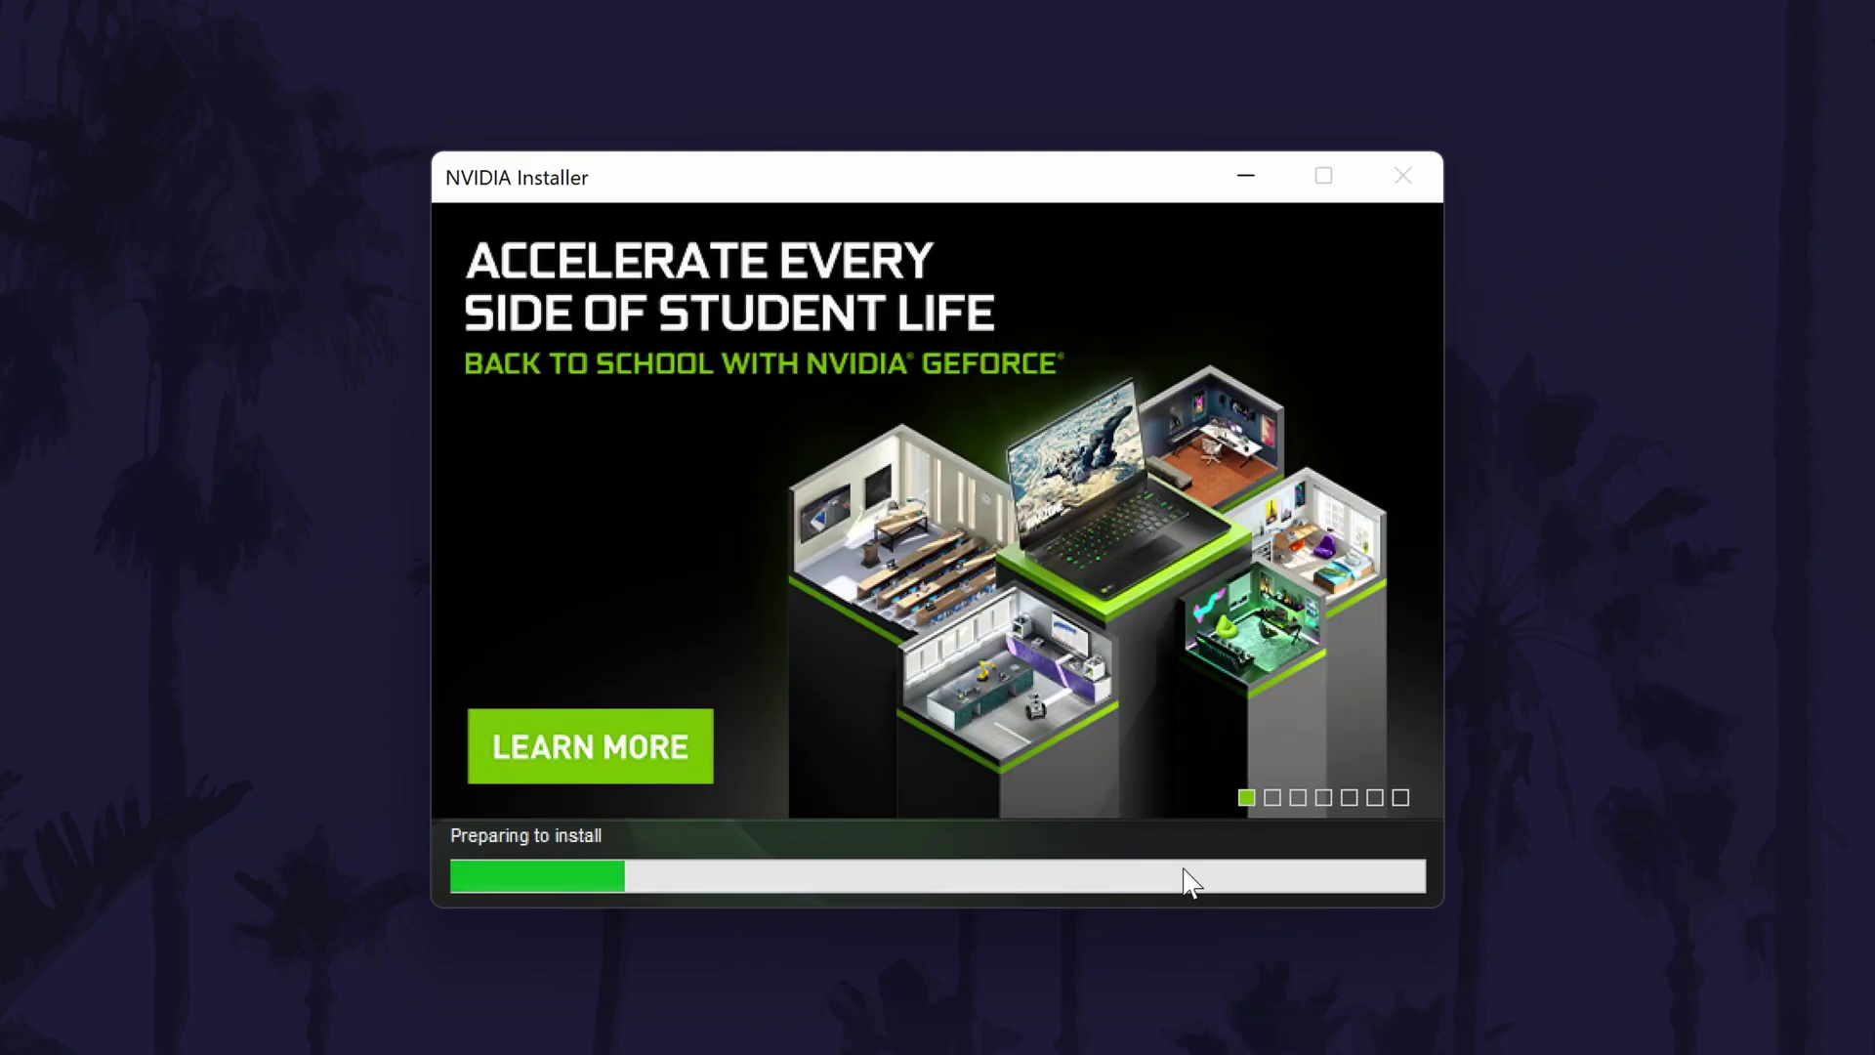